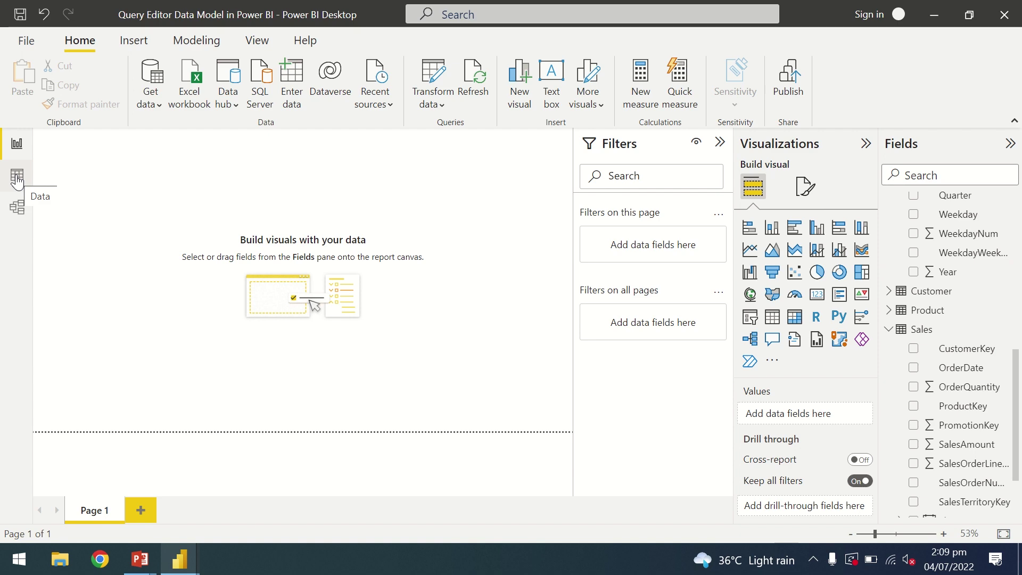
- Look over the Budget table's data and the model's table relationships, with the properties collapsed, and return to the report
click(17, 177)
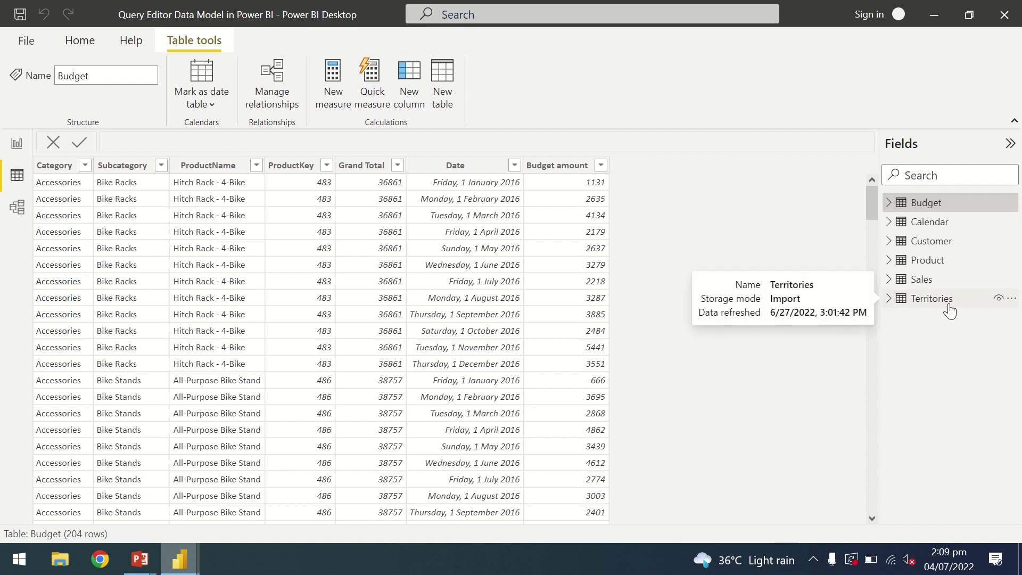
click(17, 210)
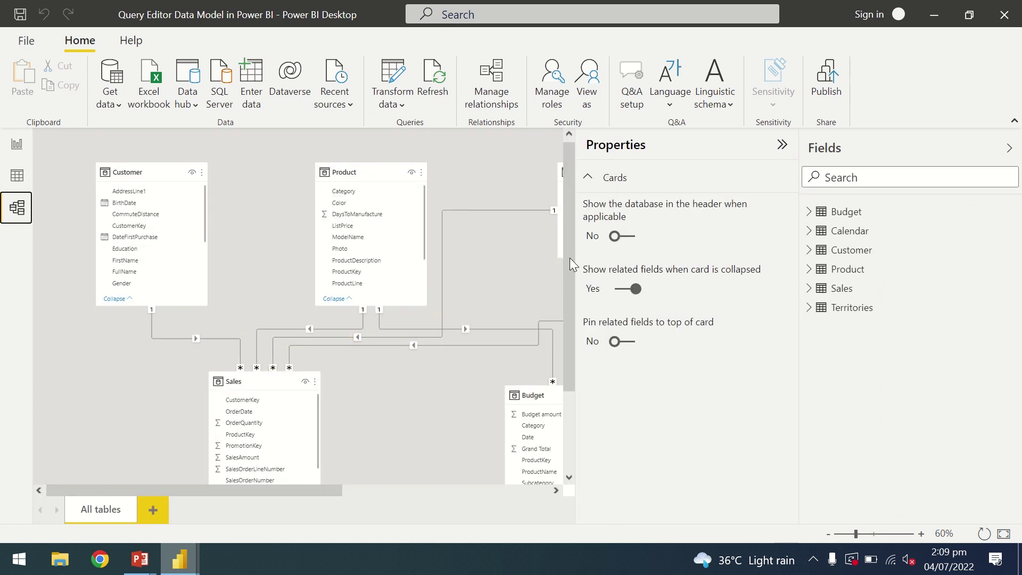
click(782, 146)
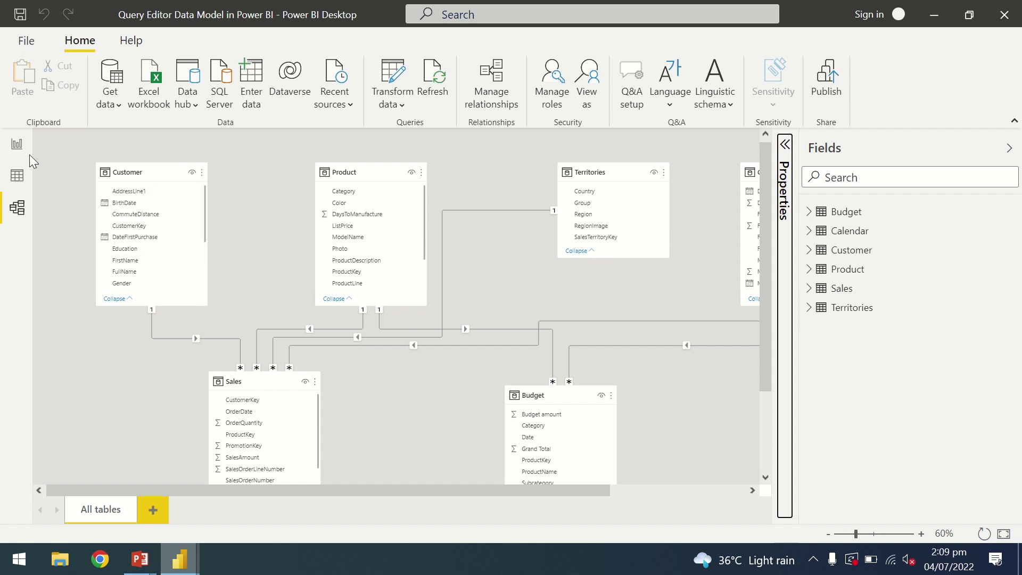
click(16, 145)
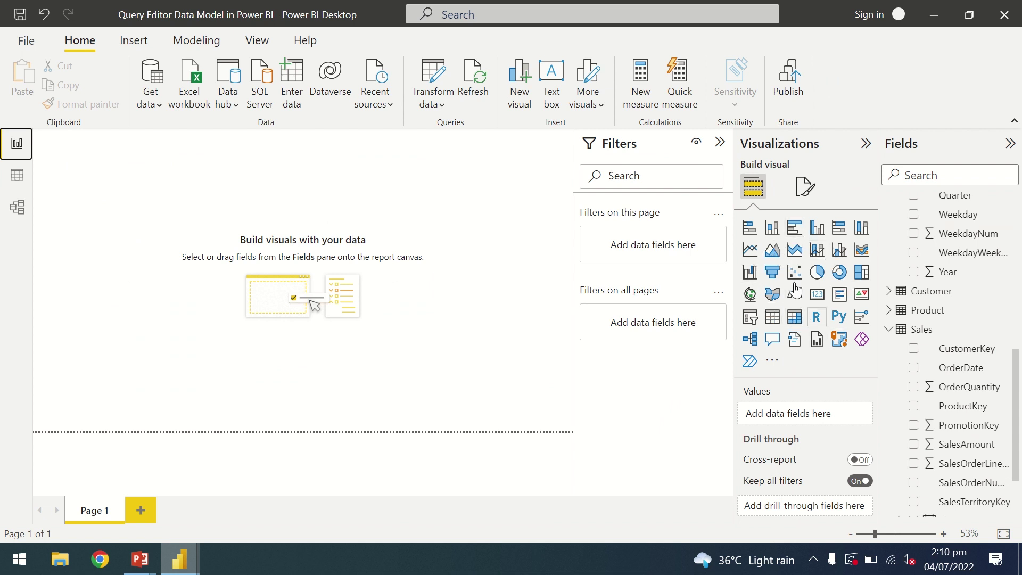
- Add a card showing SalesAmount from the Sales table and resize it to be shorter and slightly wider
click(818, 296)
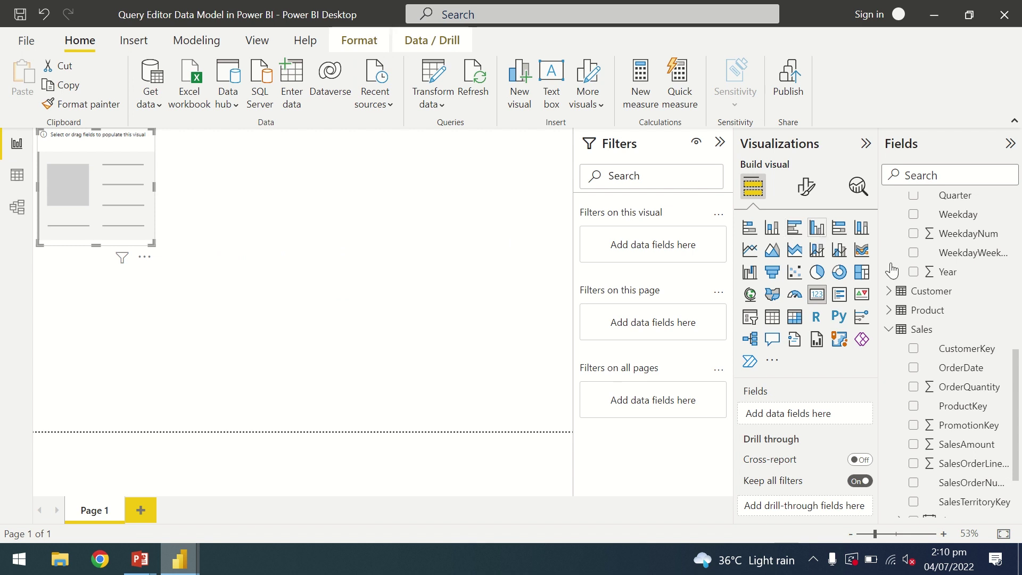
drag(1019, 388, 1020, 229)
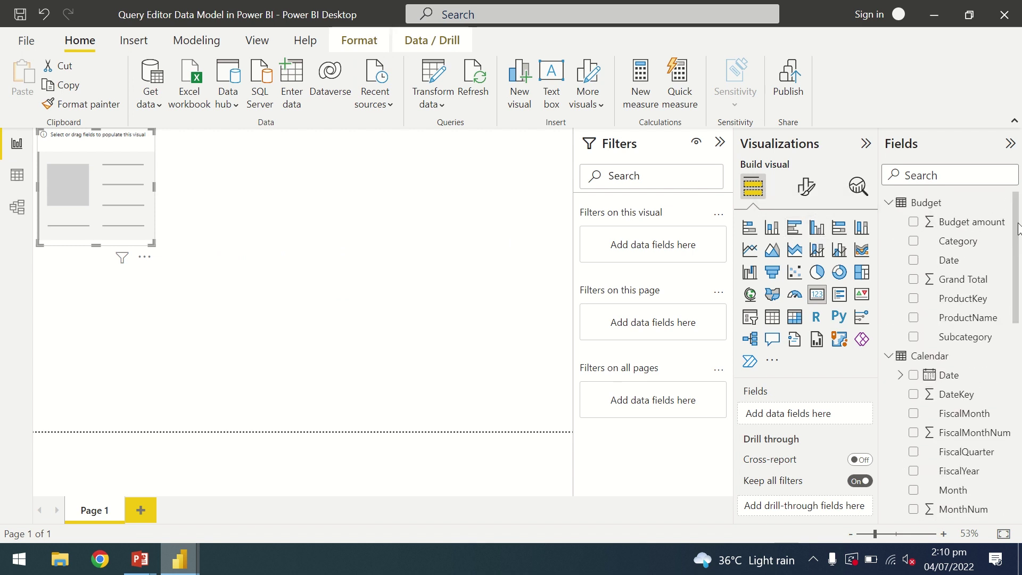
drag(1018, 230, 1020, 422)
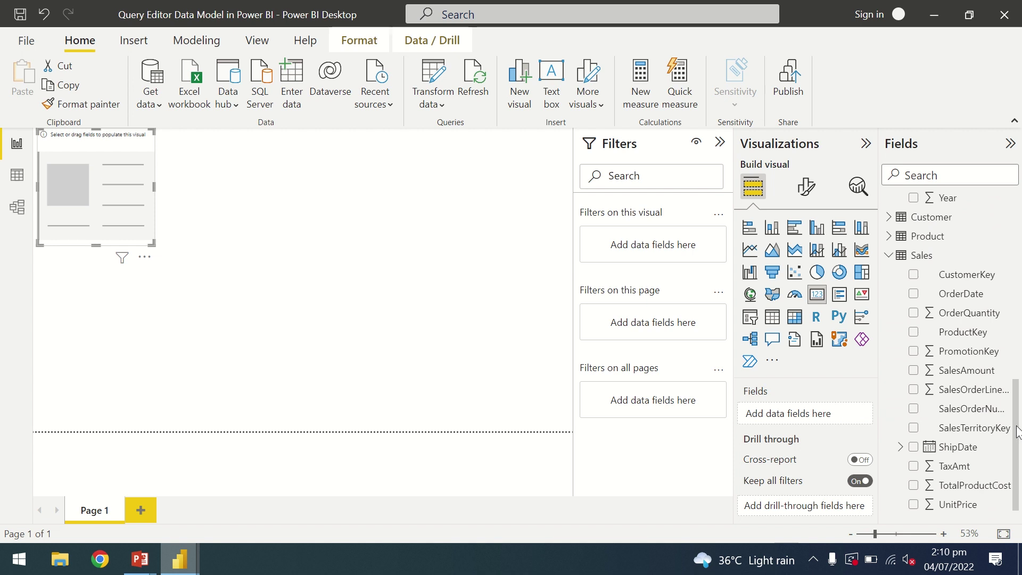
scroll(996, 463, down, 1)
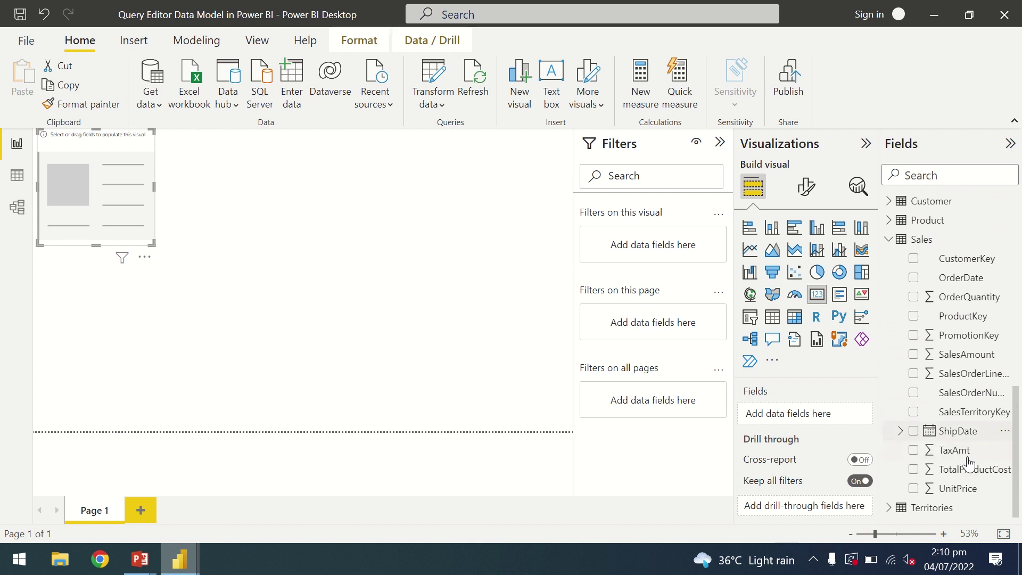
drag(1016, 452, 1017, 430)
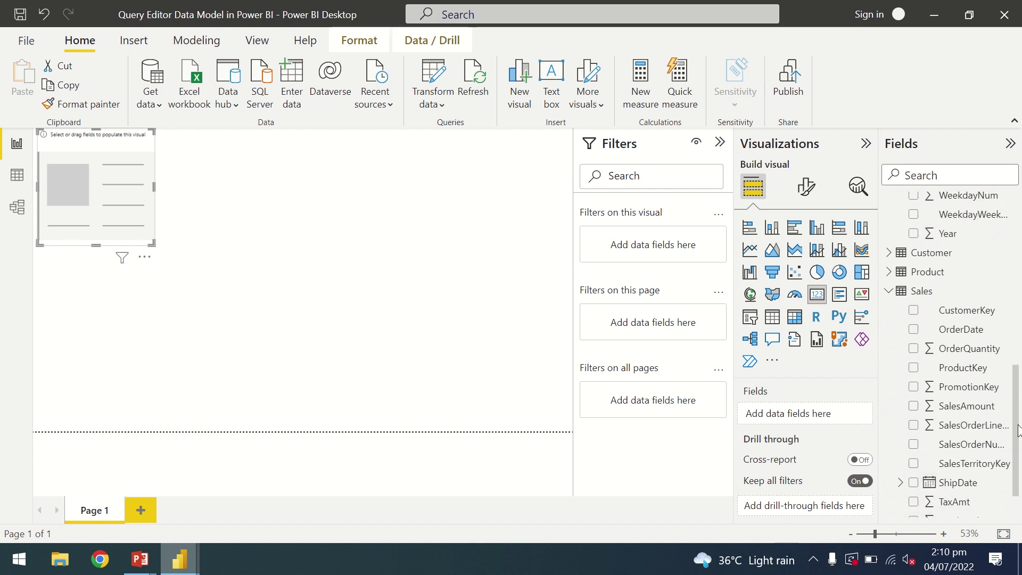
click(915, 408)
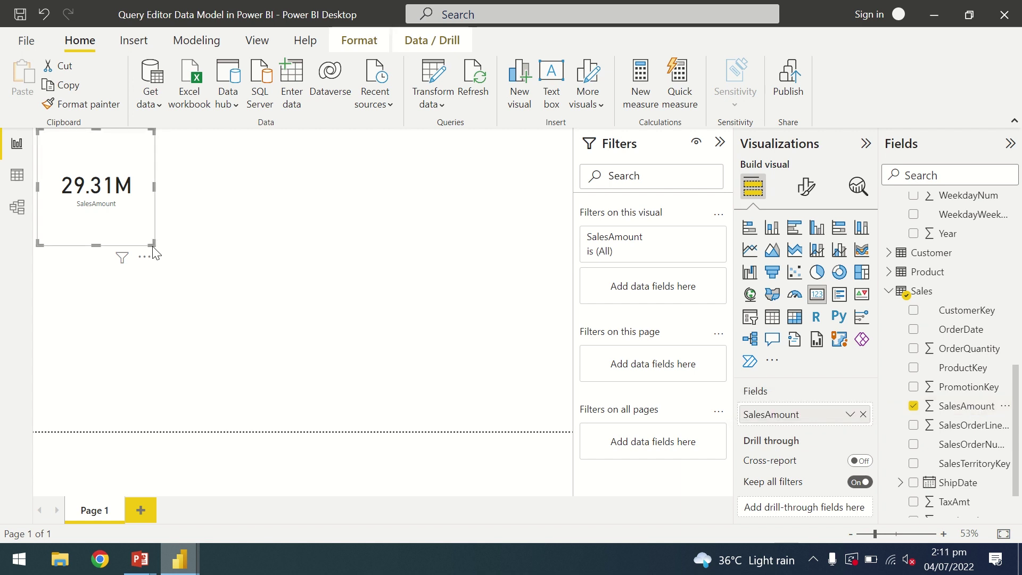
drag(152, 246, 159, 198)
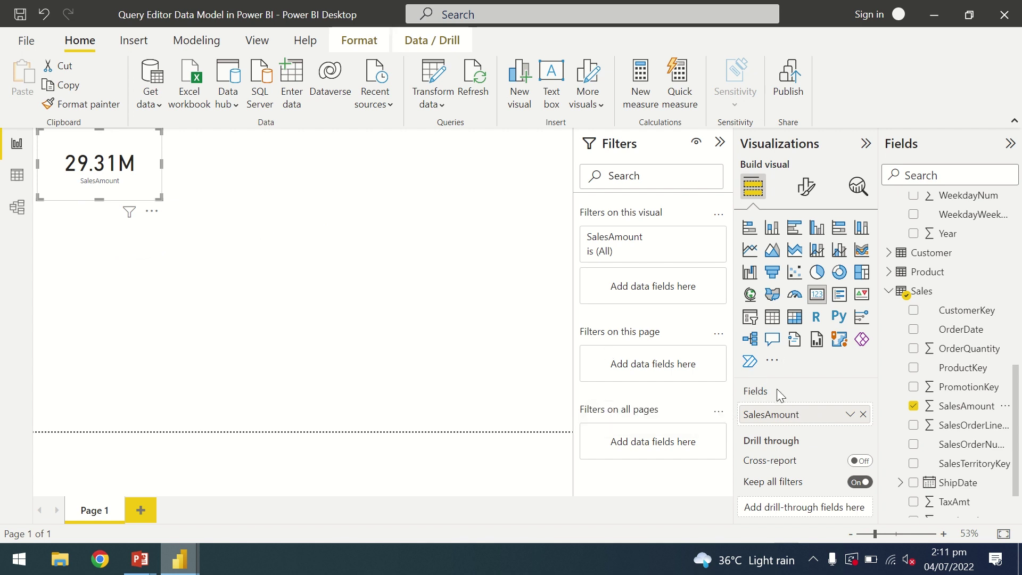
- Open the SalesAmount card's general formatting options and search them for "size"
click(805, 197)
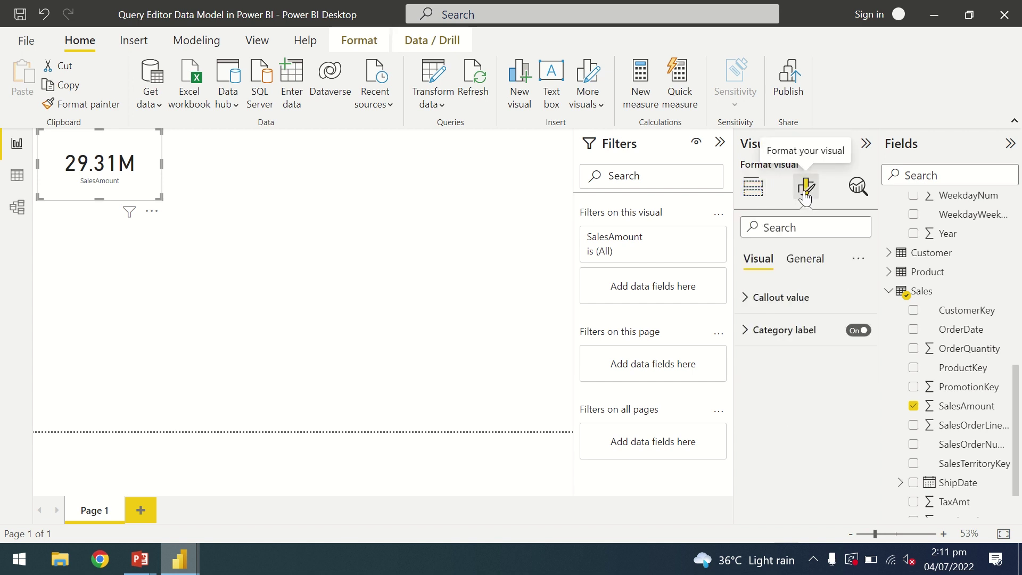
click(803, 261)
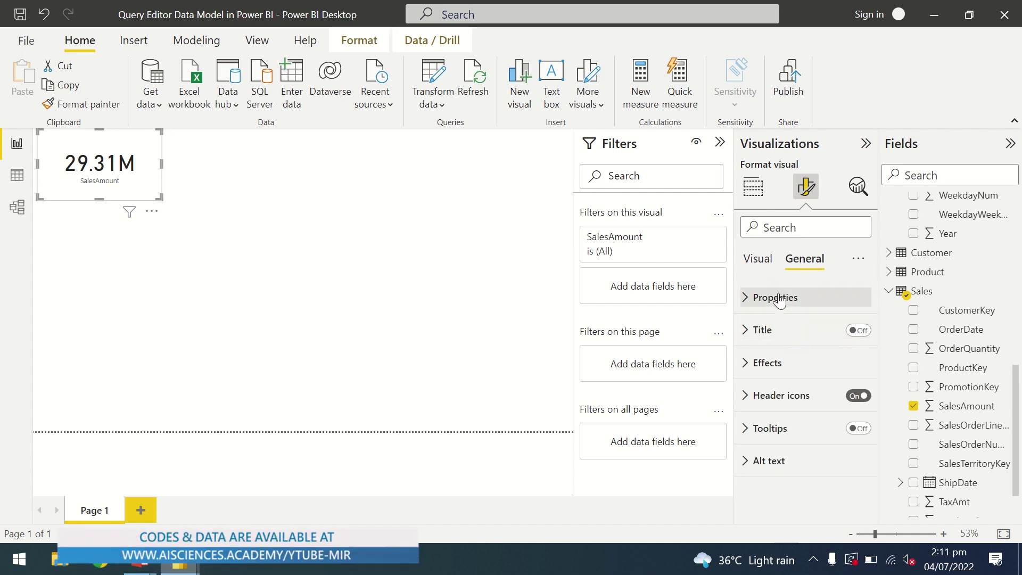
click(791, 231)
text(s)
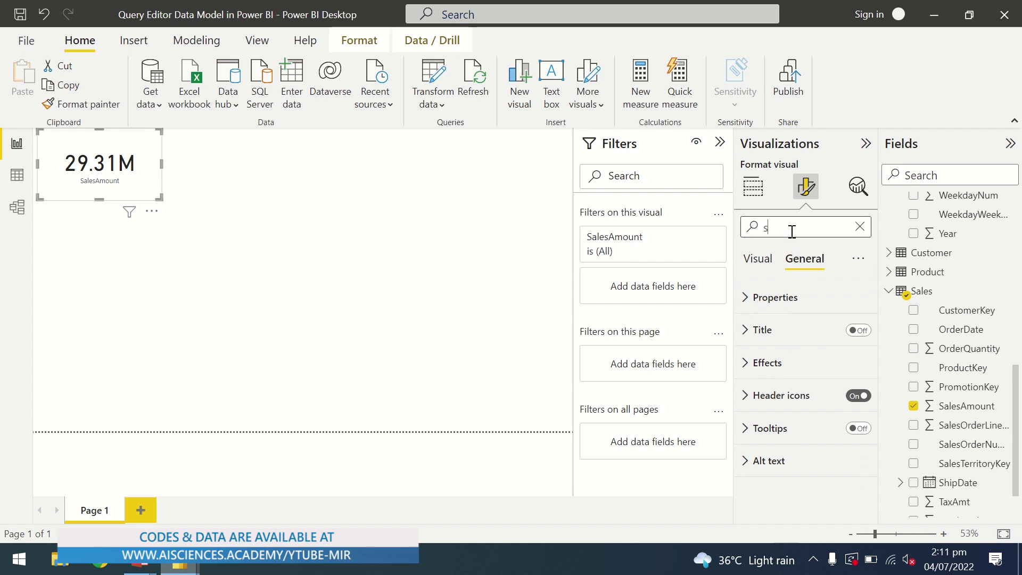
text(ize)
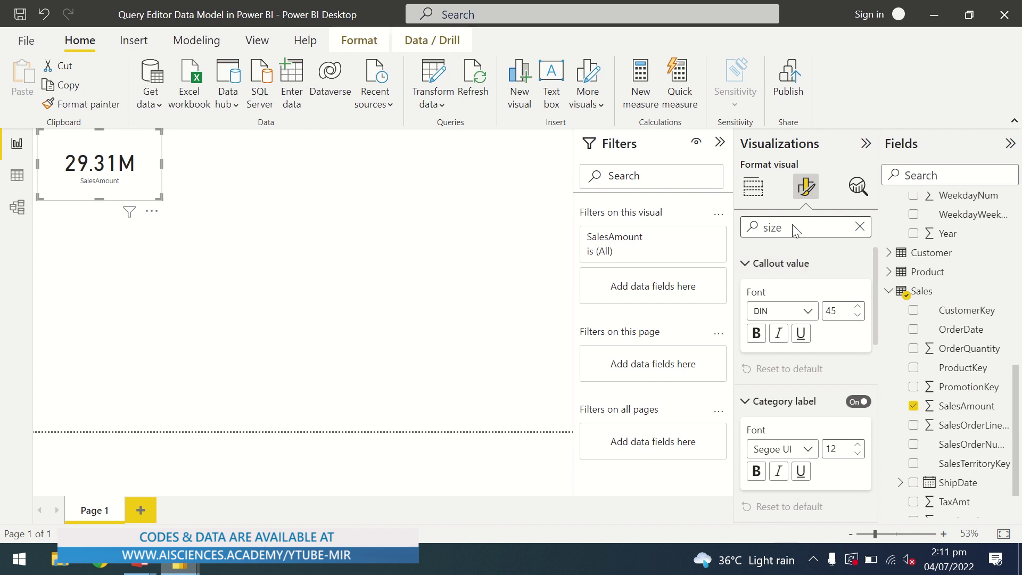
- Find the card's formatting options matching "colo" and set the category label to light orange and the callout value to blue
drag(791, 230, 747, 224)
text(colo)
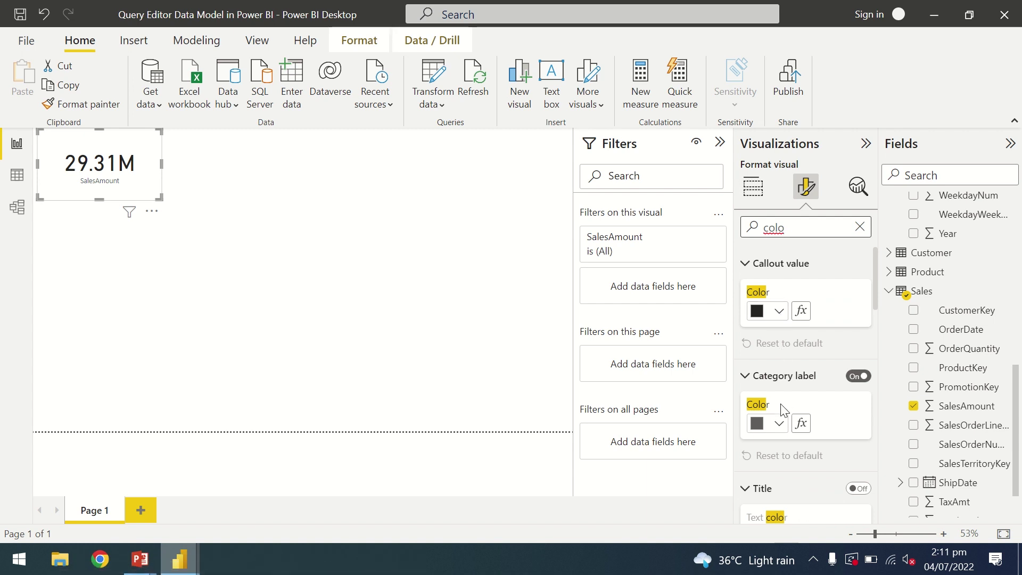
click(780, 426)
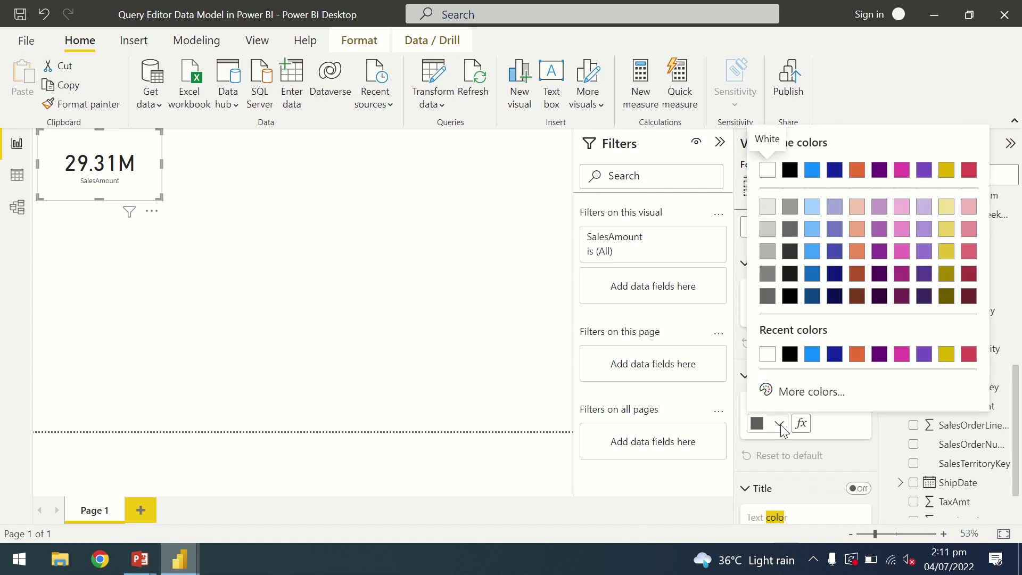
click(858, 252)
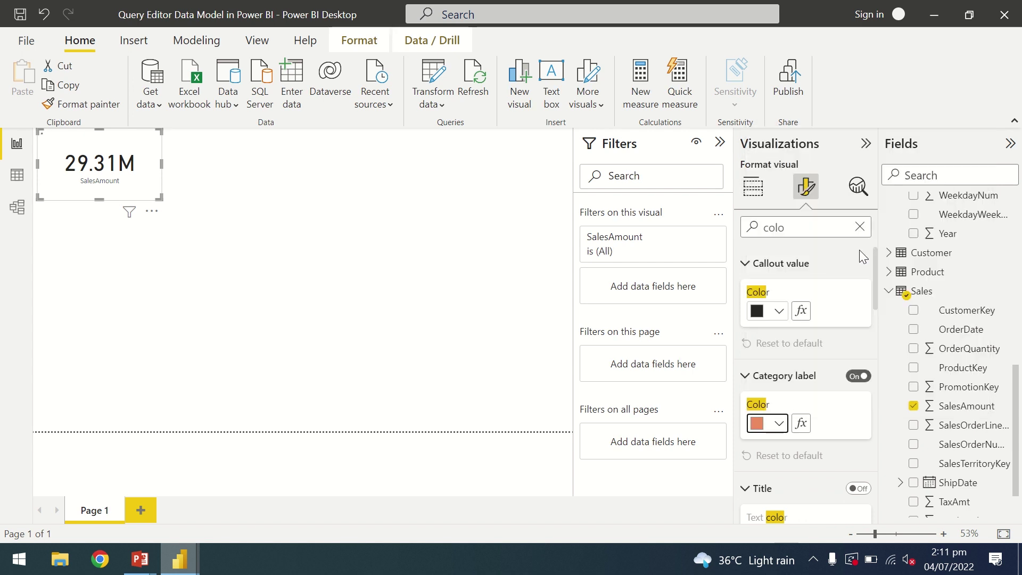
click(780, 312)
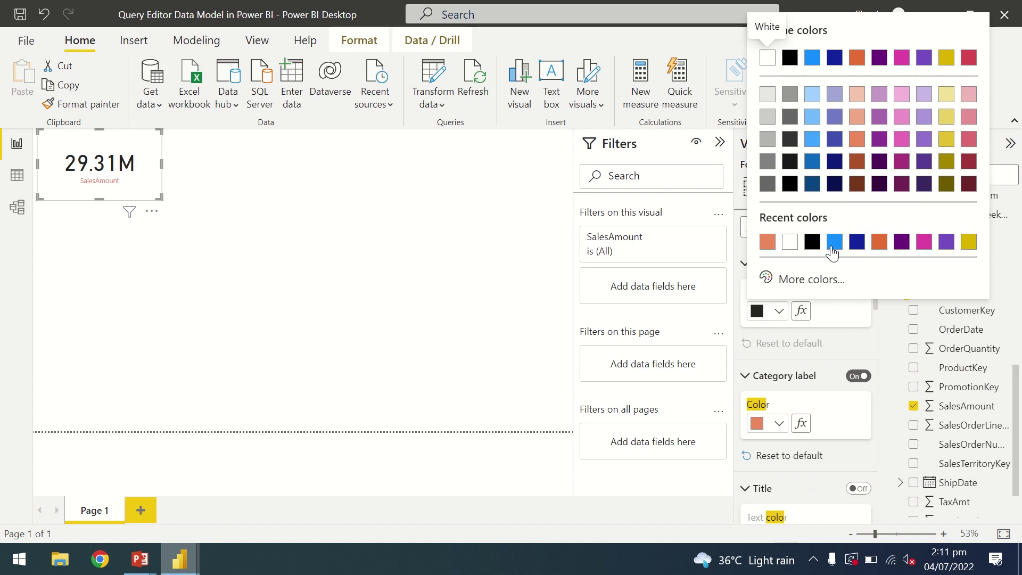
click(832, 243)
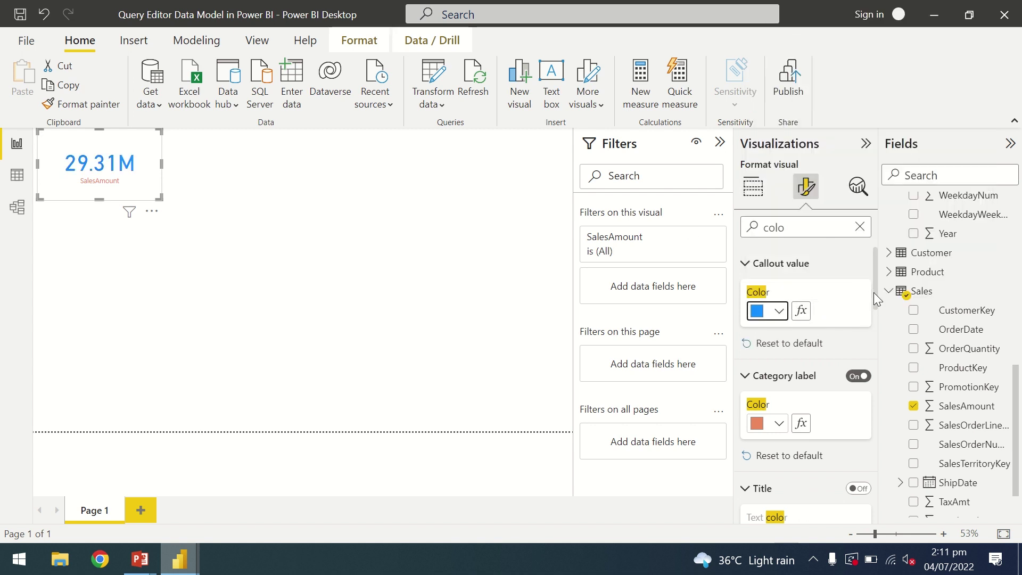
- Try lavender as the SalesAmount card's background color, replace it with light yellow and deselect the card
drag(876, 296, 883, 370)
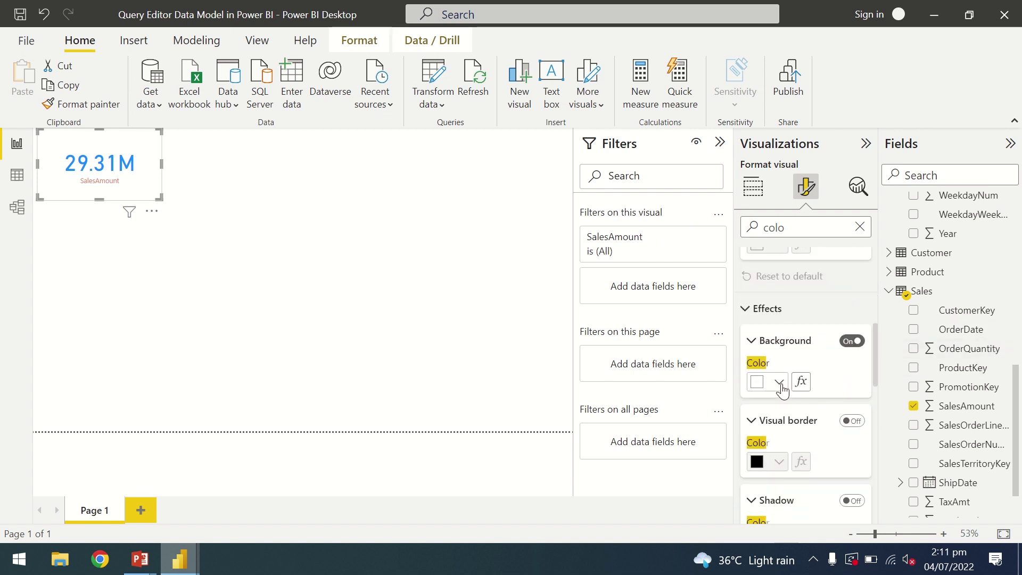
click(779, 383)
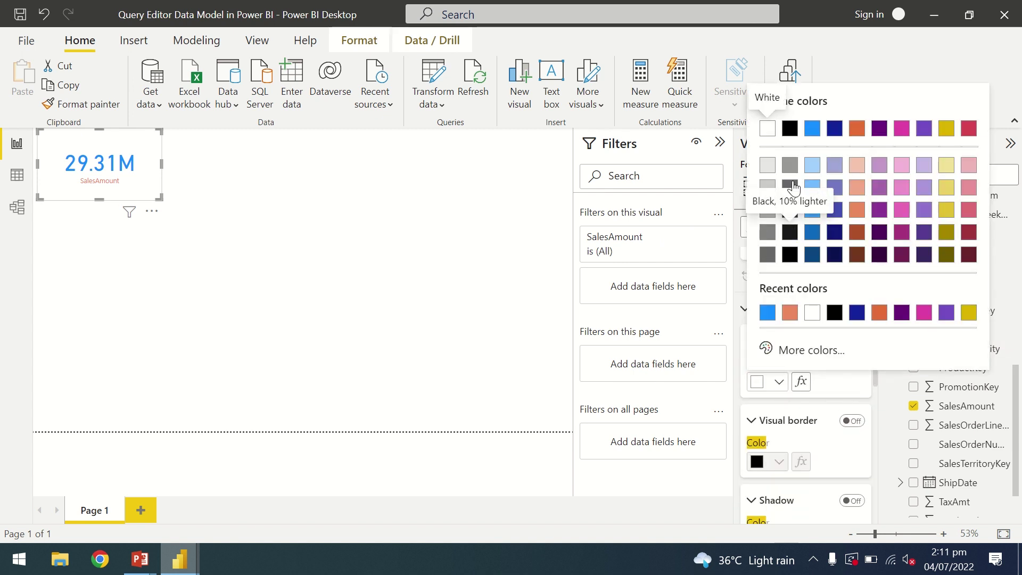
click(836, 166)
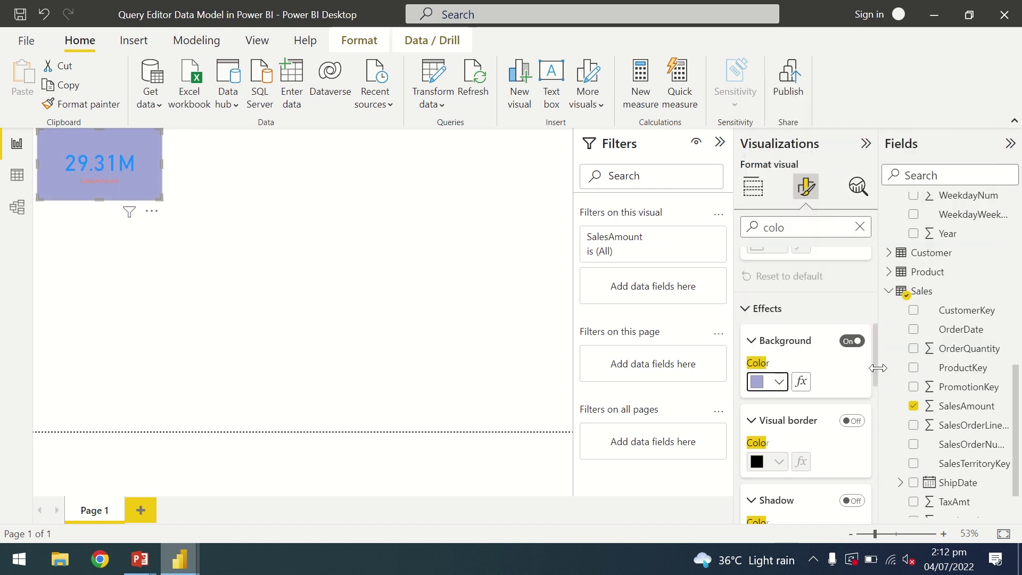
click(779, 383)
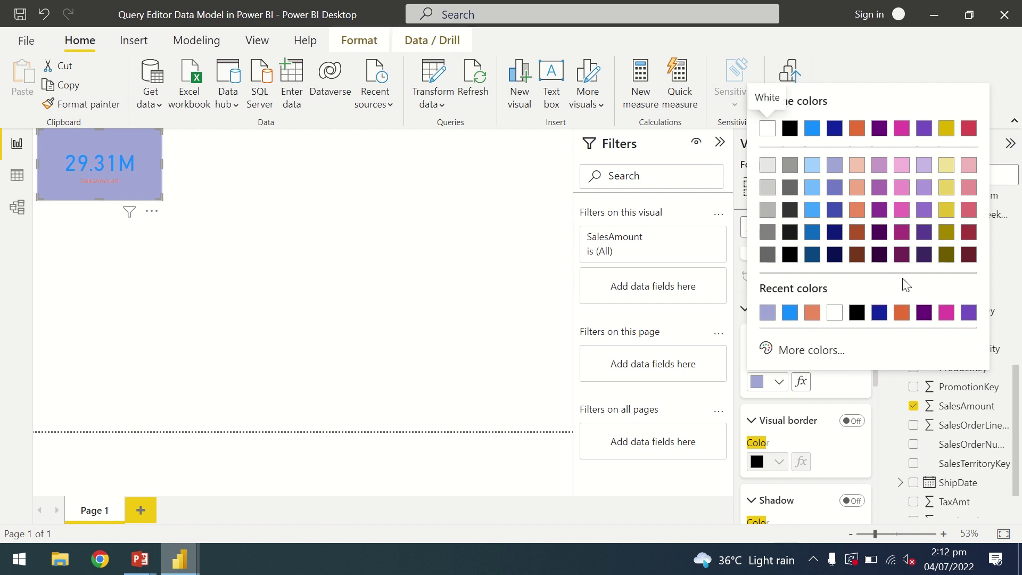
click(945, 188)
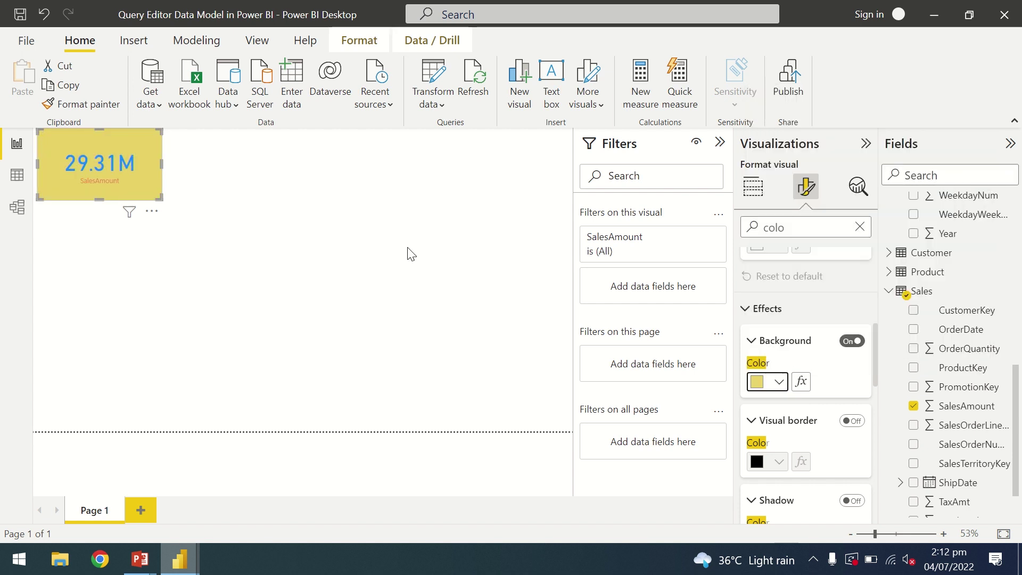
click(335, 229)
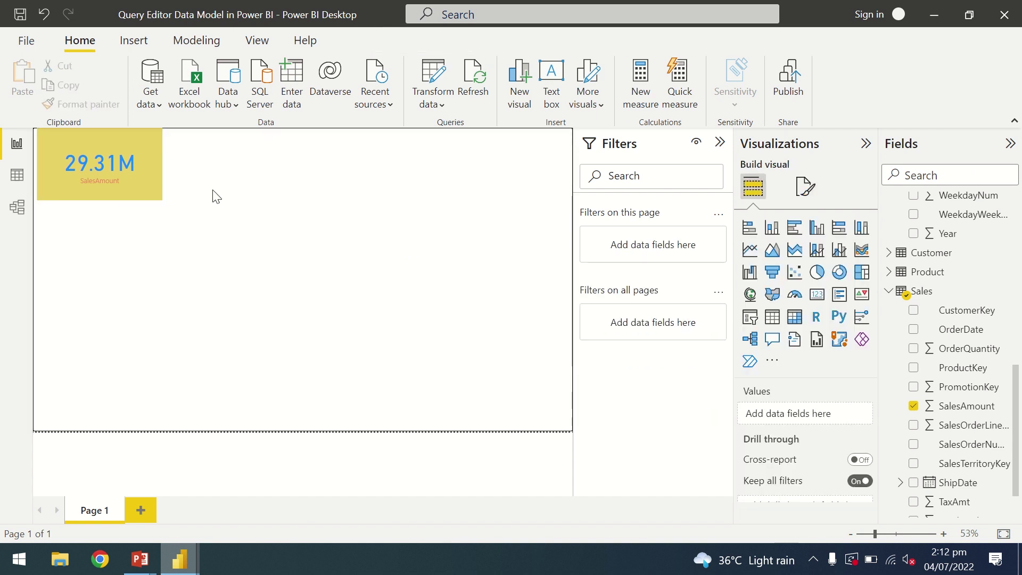
- Duplicate the formatted SalesAmount card and place the copy beside the original, aligned along the top of the page
click(153, 179)
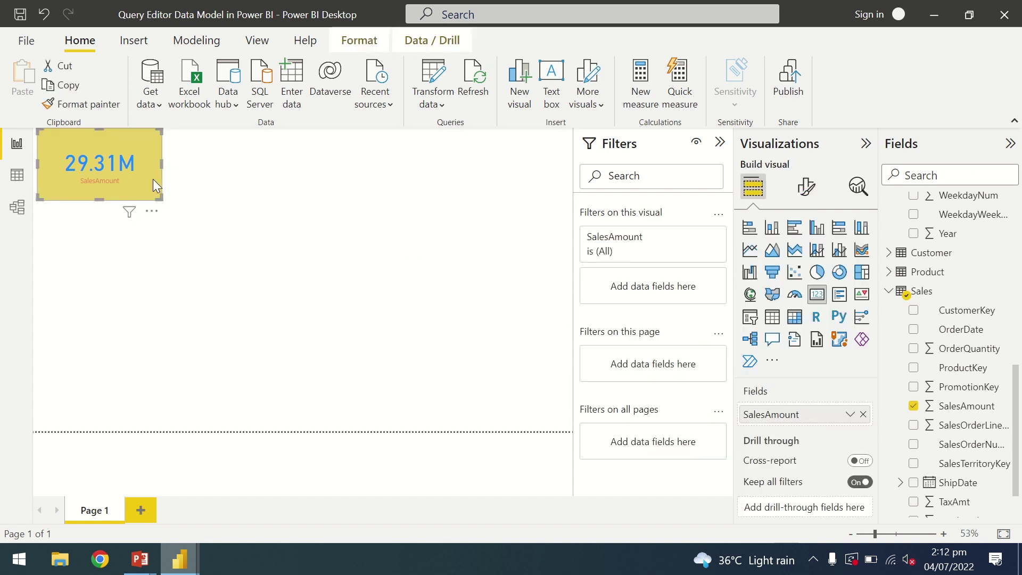
key(ctrl+c)
click(206, 174)
key(ctrl+v)
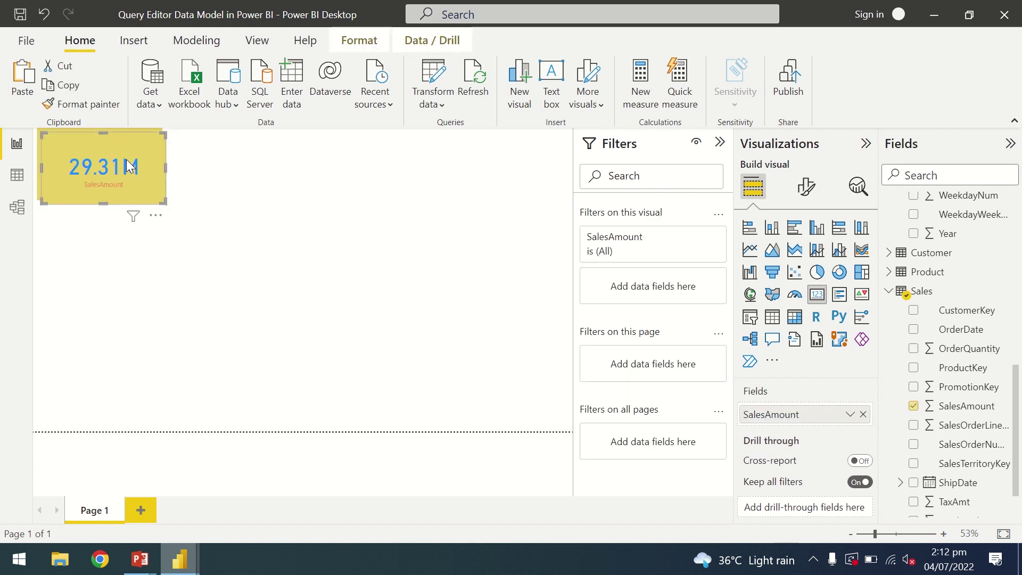
drag(129, 166, 261, 161)
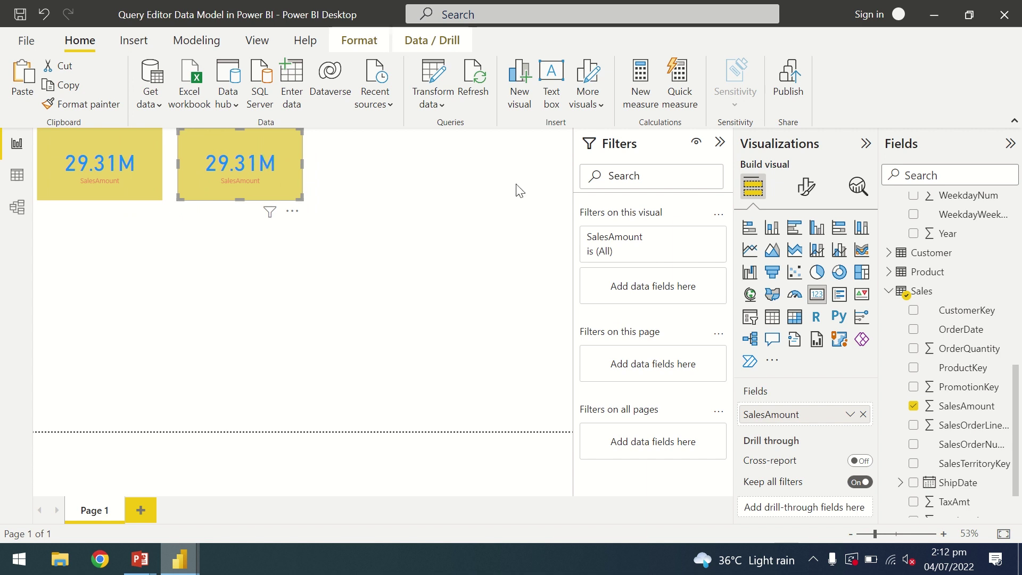
- Replace SalesAmount in the duplicate card with Budget amount from the Budget table
click(914, 406)
drag(1016, 379, 1013, 204)
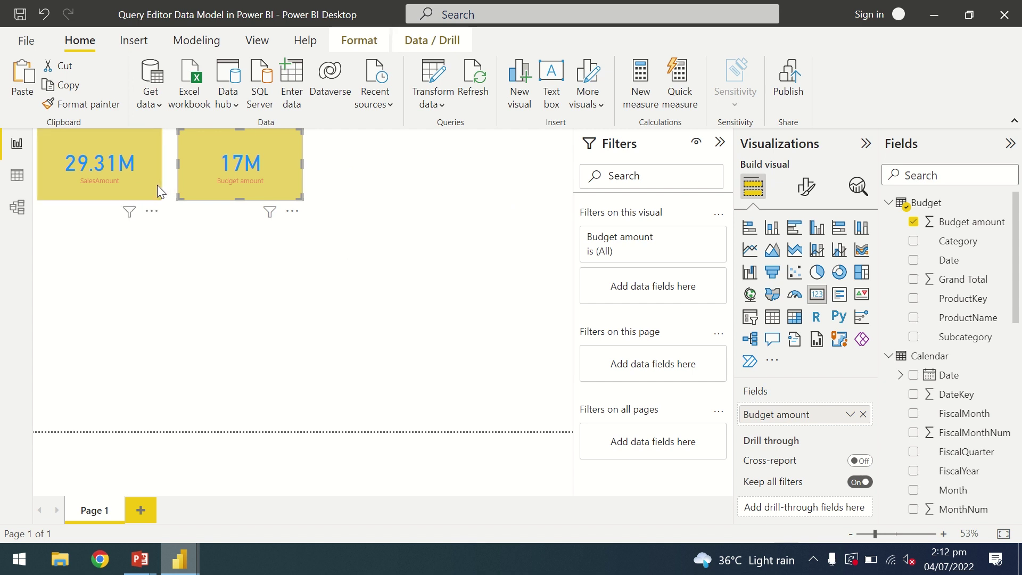
mouse_move(121, 167)
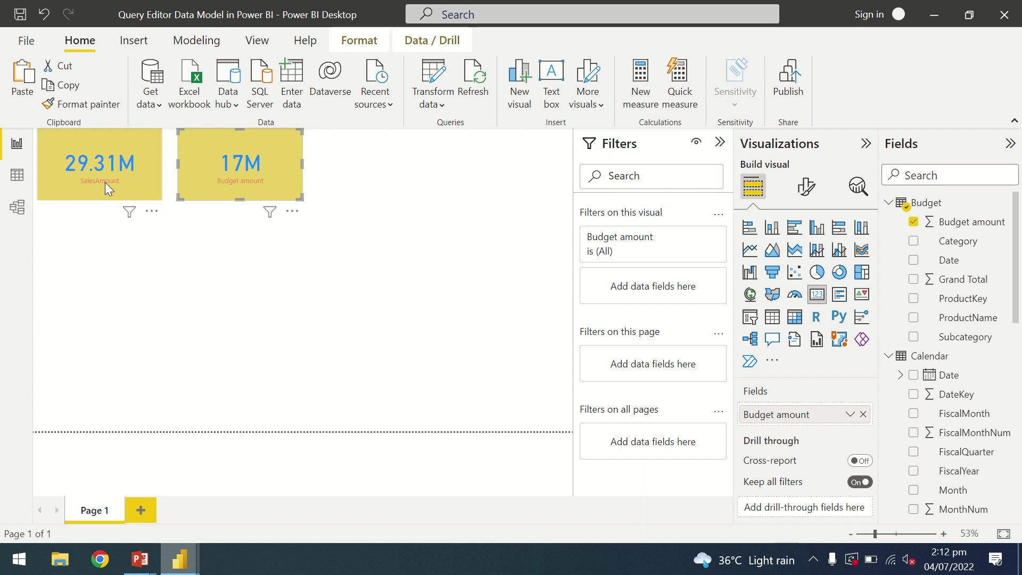
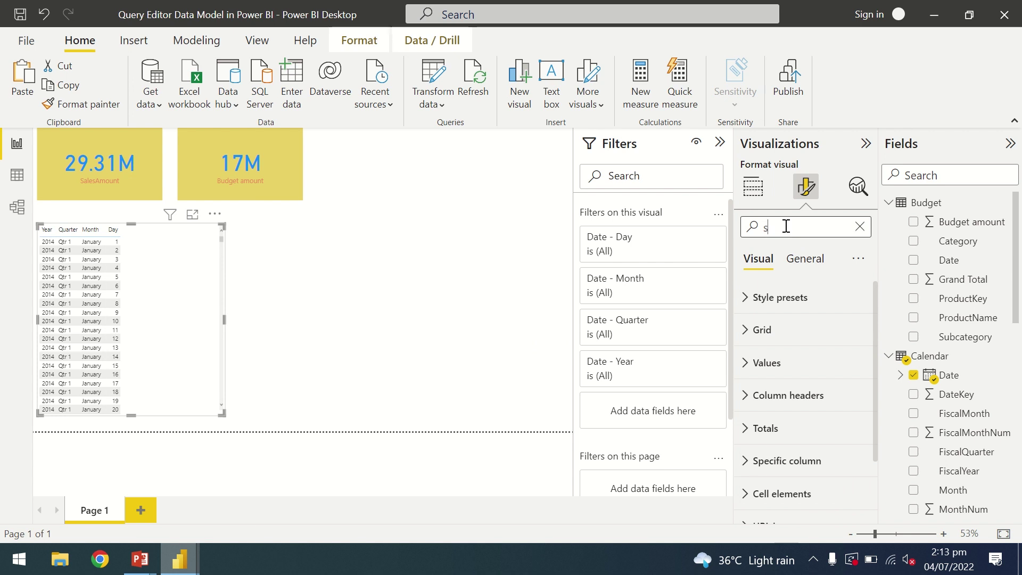
- Find the table's formatting options matching "color" and set the horizontal gridlines to blue
text(colo)
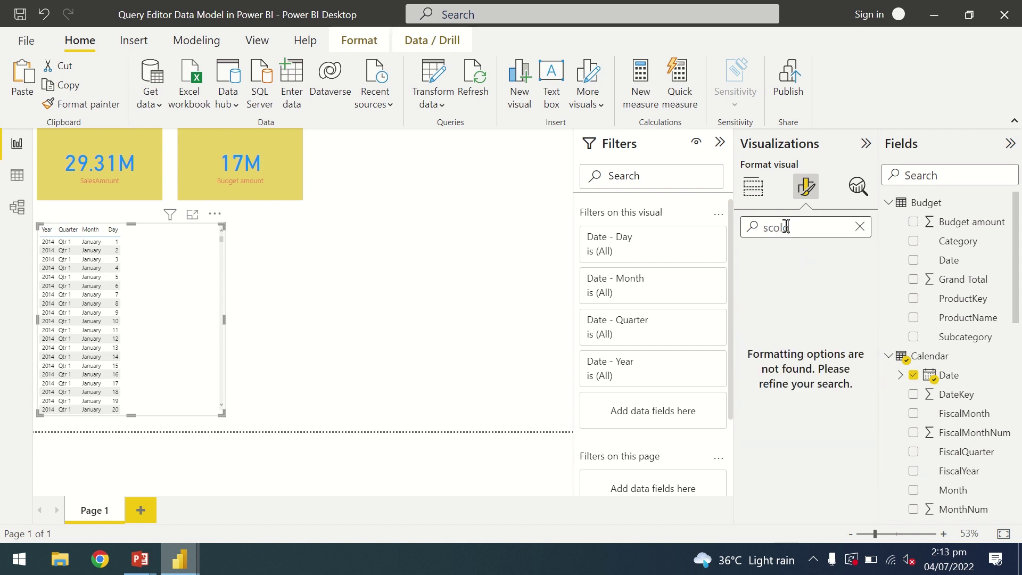
key(BackSpace)
text(color)
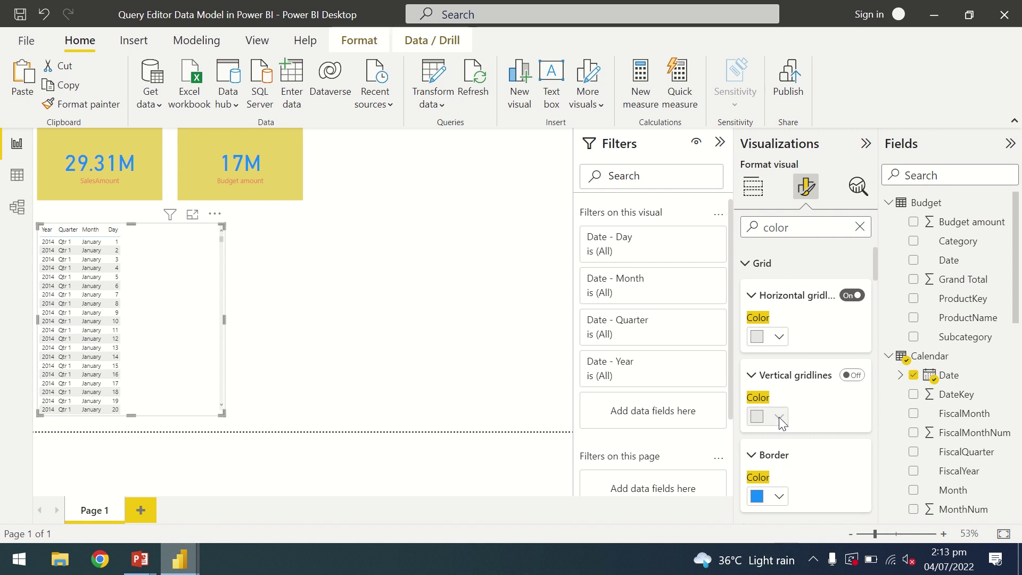
click(779, 341)
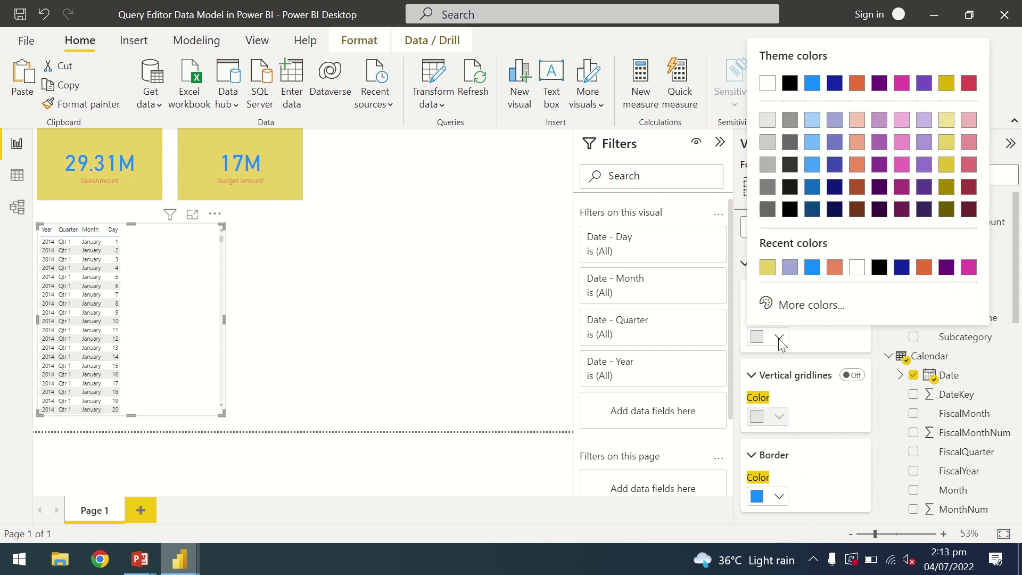
click(811, 165)
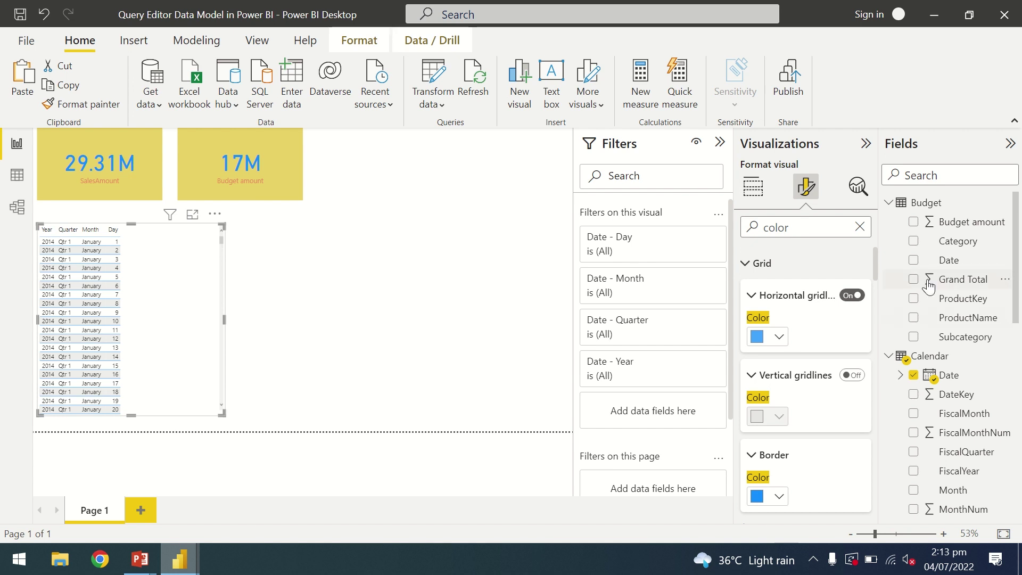
- Try a light orange background and purple text for the values in the table's Year column
drag(875, 269, 874, 391)
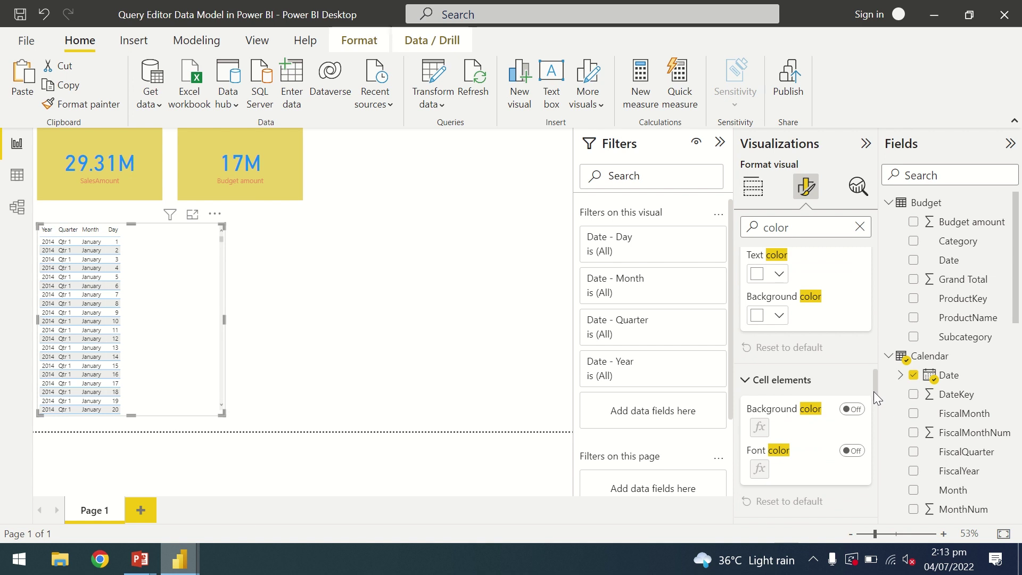
click(779, 316)
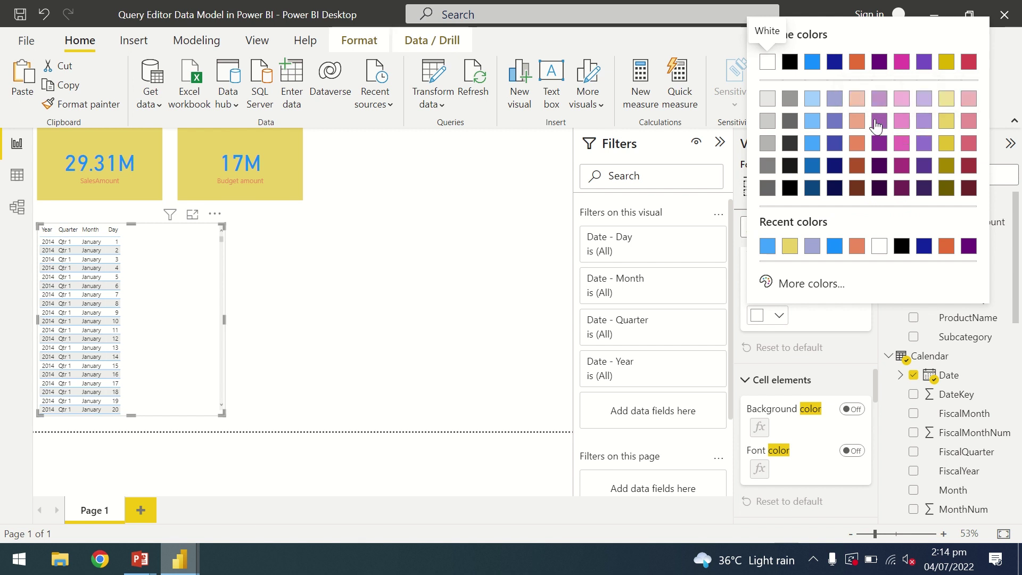
click(852, 123)
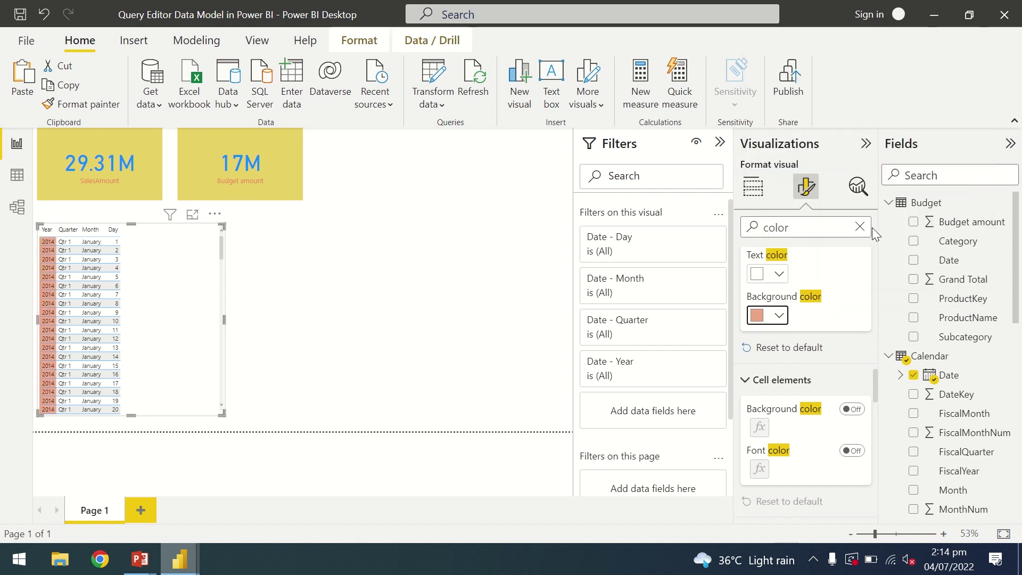
click(780, 275)
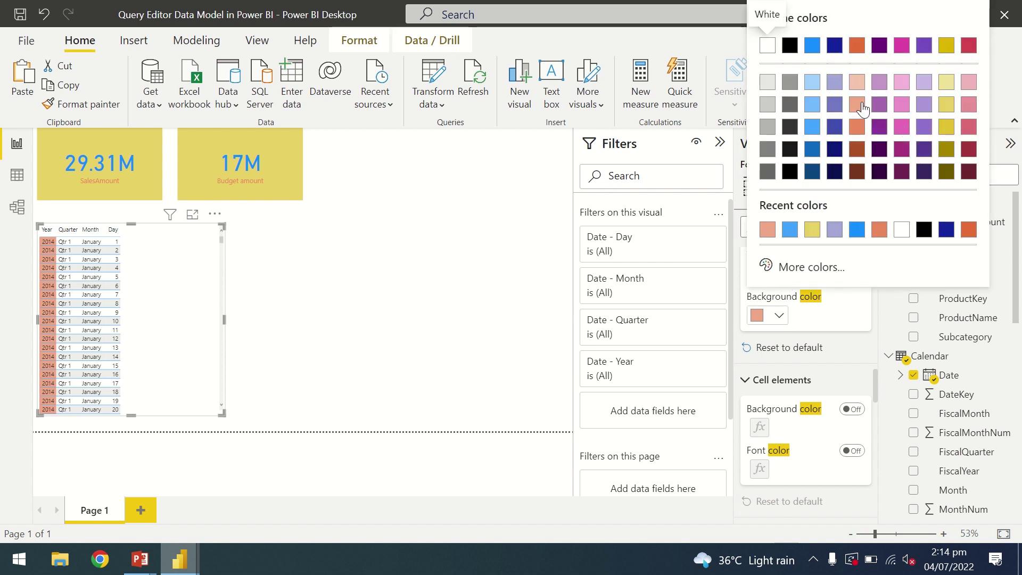
click(878, 105)
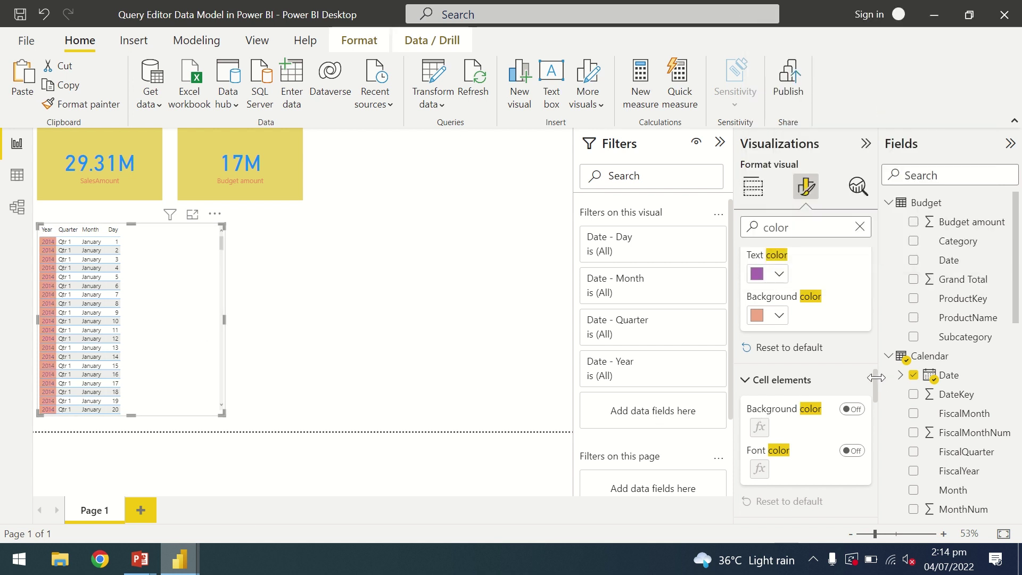
- Set the background color of the whole table visual to light pink
drag(875, 387, 878, 415)
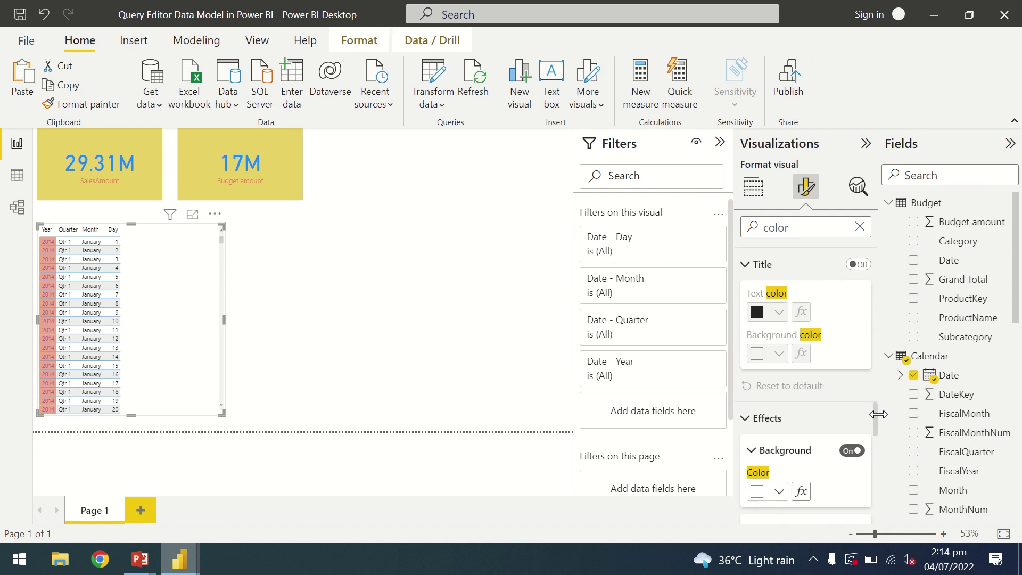
click(779, 492)
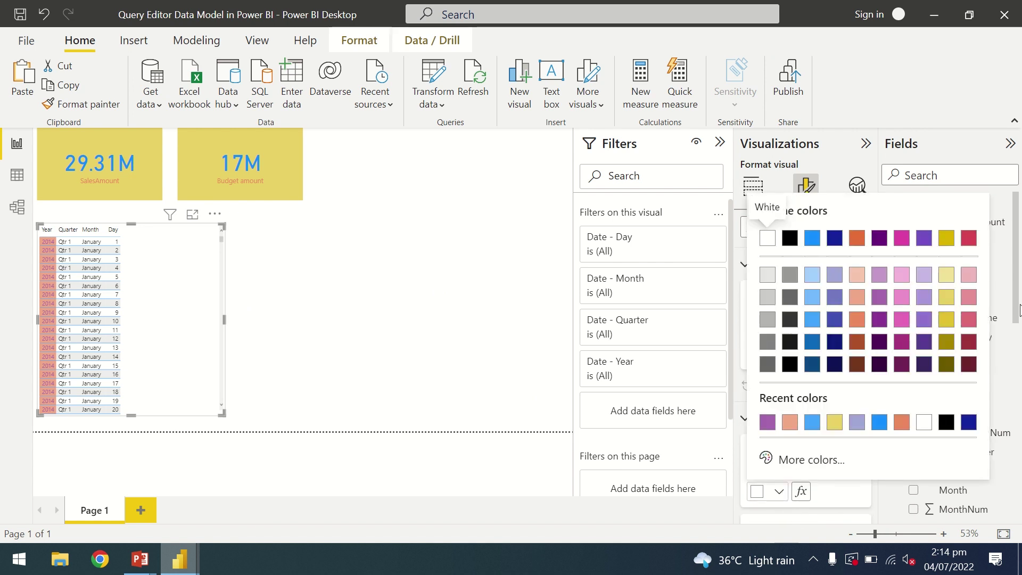
click(968, 275)
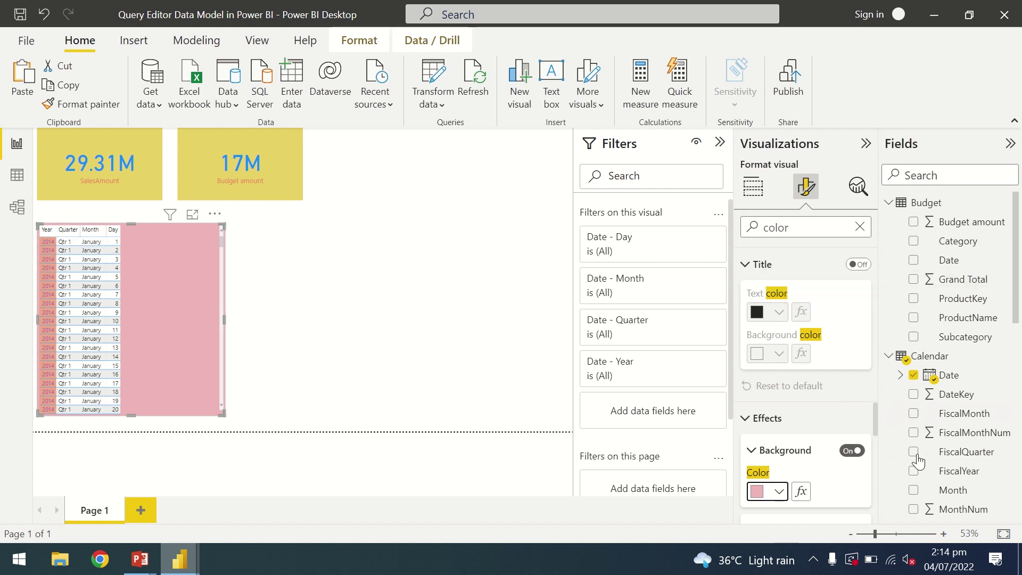
- Set the Year column's values to a white background and black text
drag(875, 425, 870, 389)
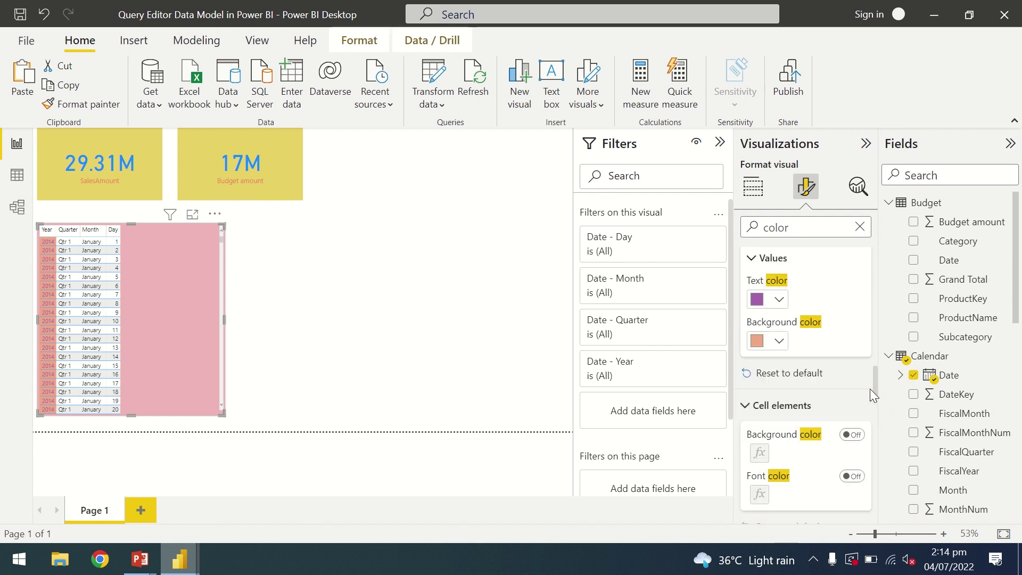
click(779, 341)
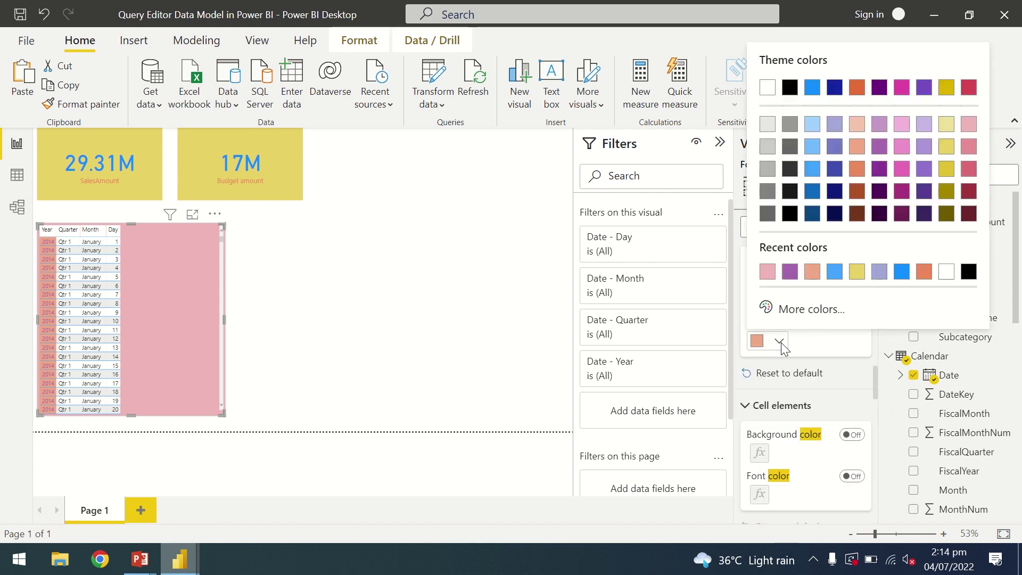
click(946, 272)
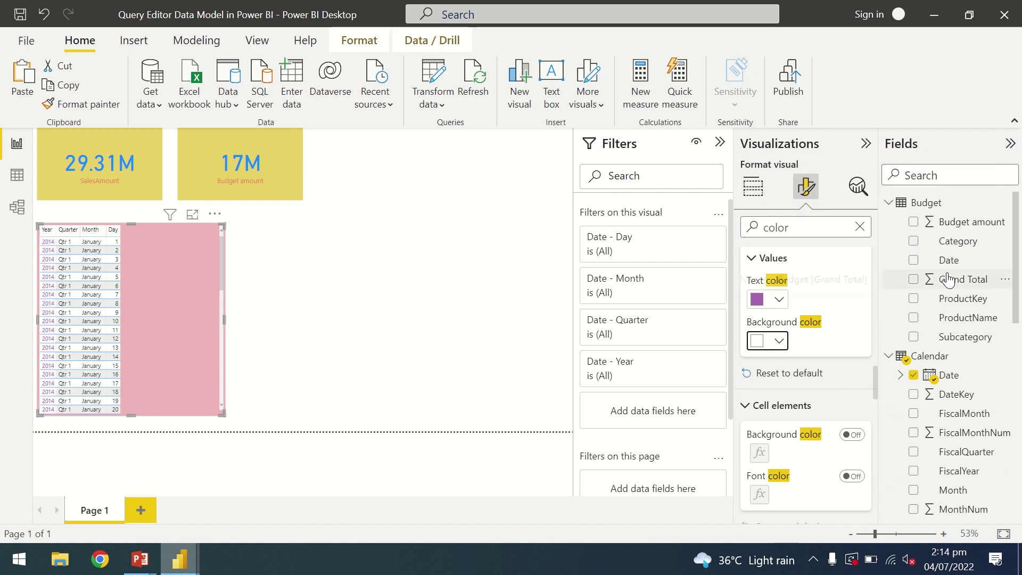
click(782, 302)
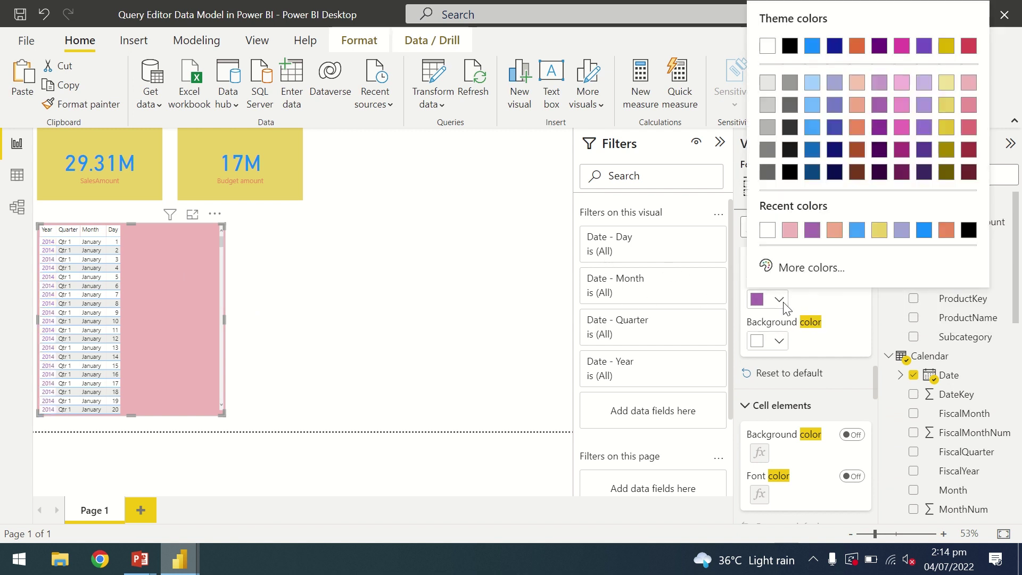
click(792, 173)
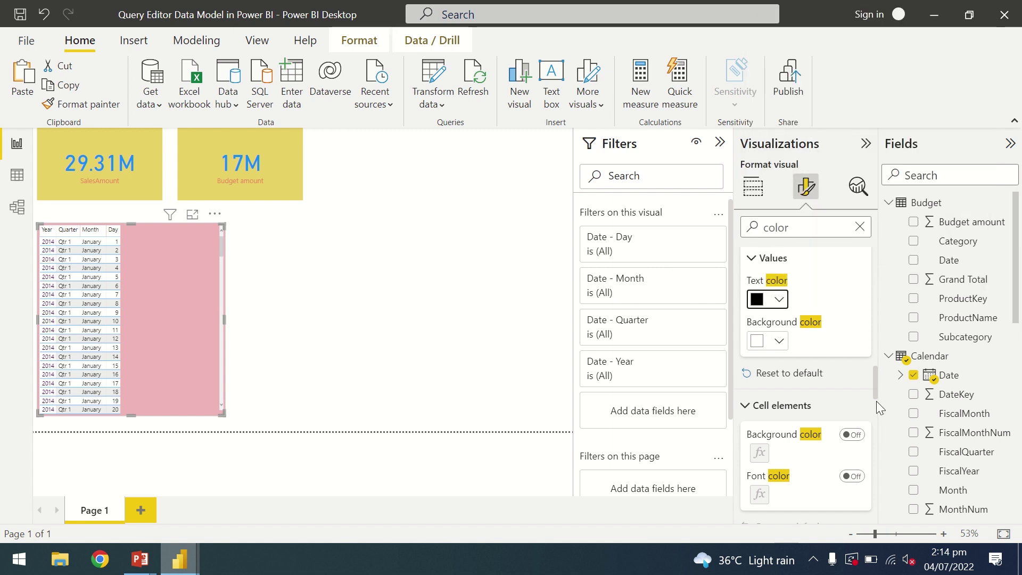
- Find the formatting options matching "size", set the table's global font size to 18, and enlarge the table down to the page's lower edge
scroll(877, 375, down, 2)
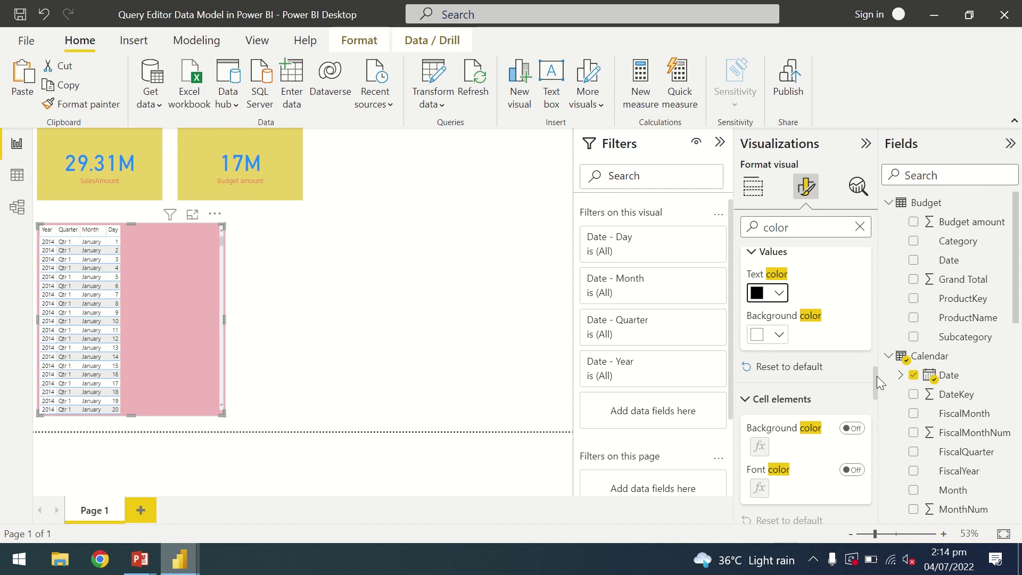
click(752, 186)
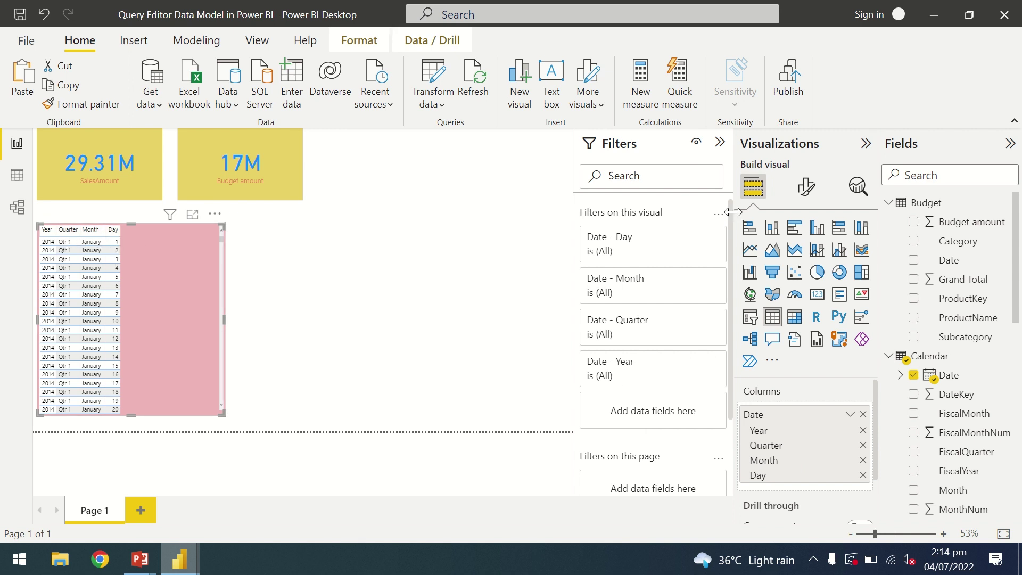
click(809, 193)
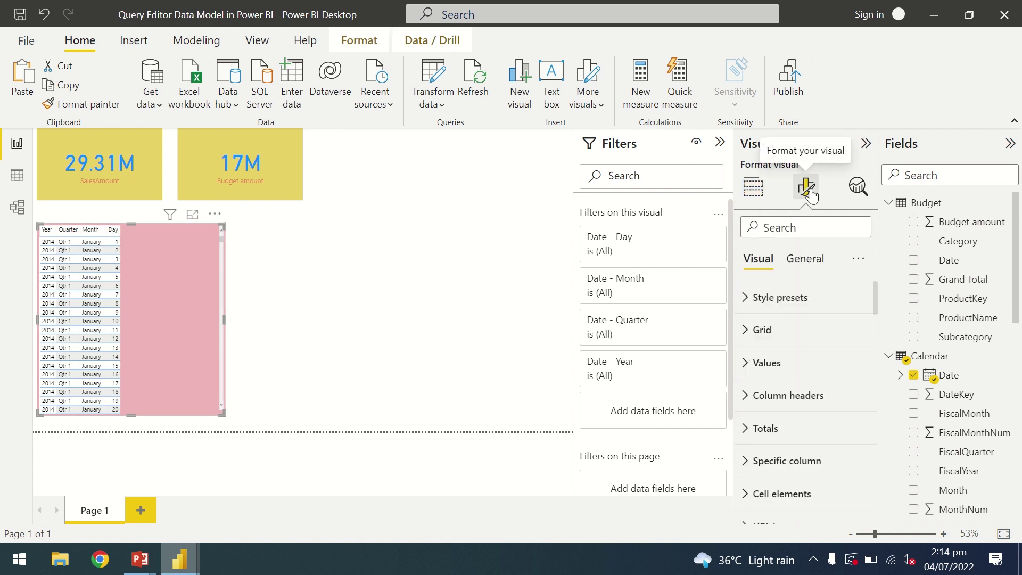
click(787, 225)
text(s)
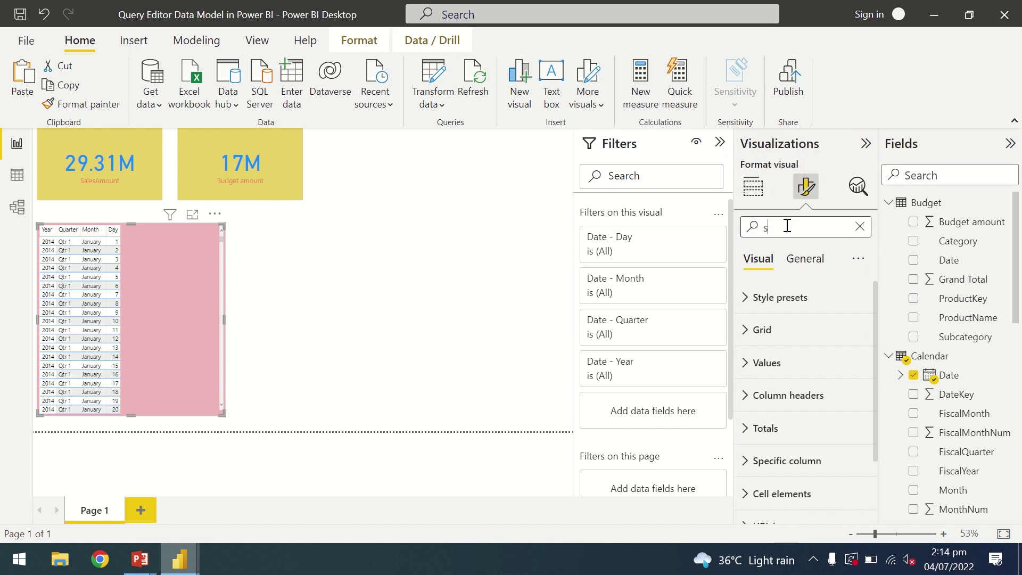
text(ize)
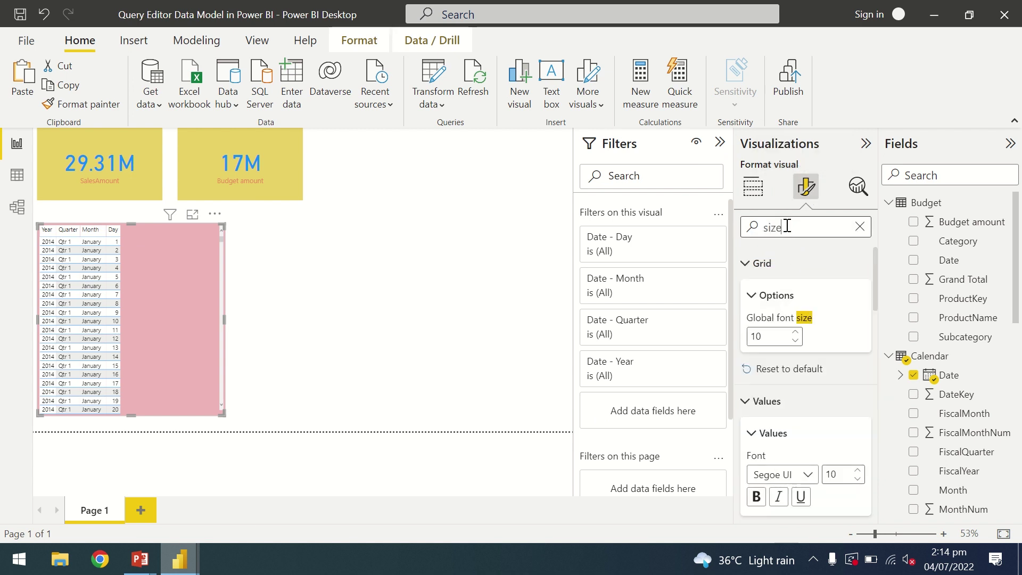
click(776, 336)
text(18)
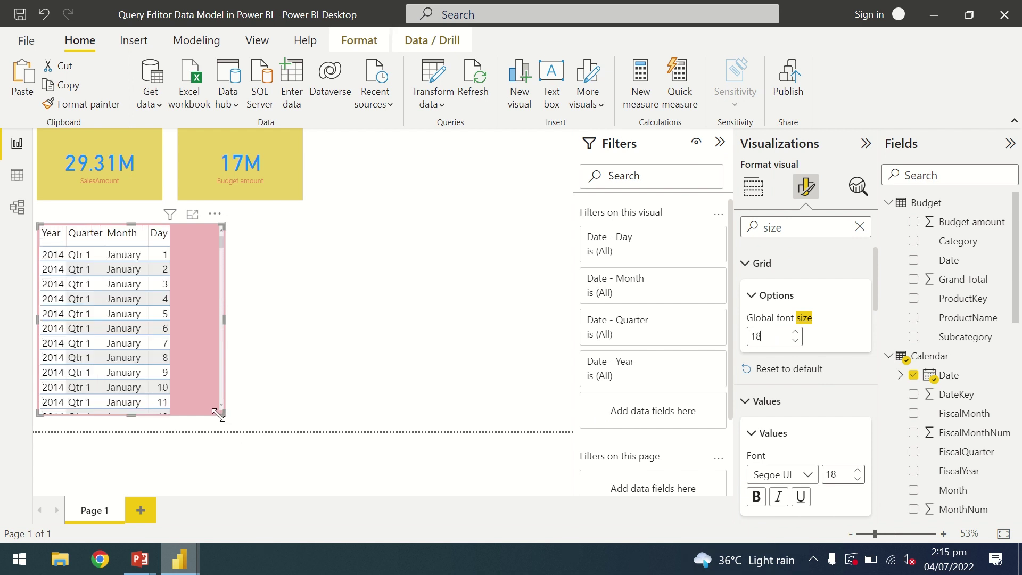
drag(219, 414, 330, 507)
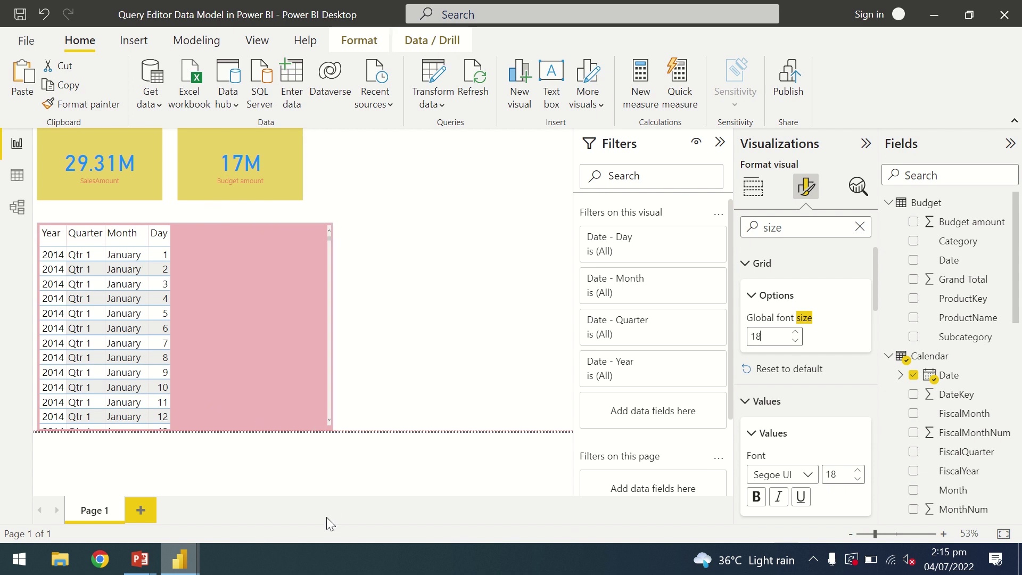
- Remove Day and Quarter from the table's date hierarchy, keeping Year and Month
click(753, 198)
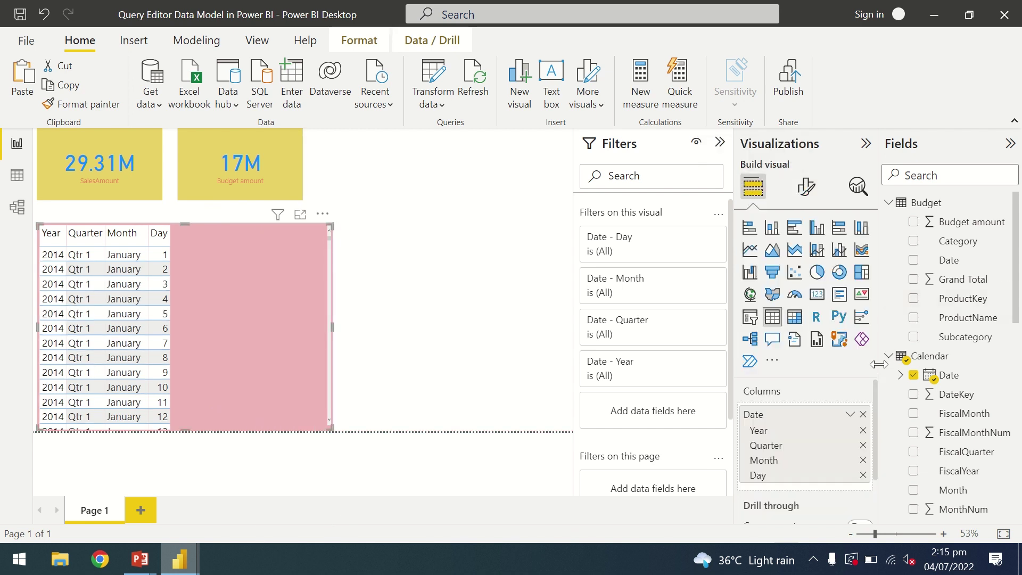
click(862, 475)
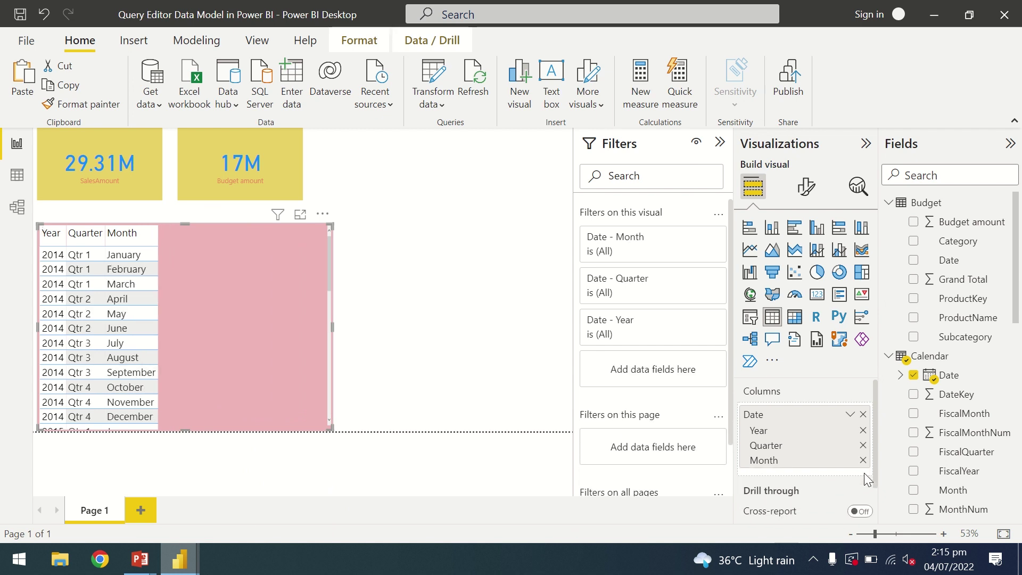
click(863, 446)
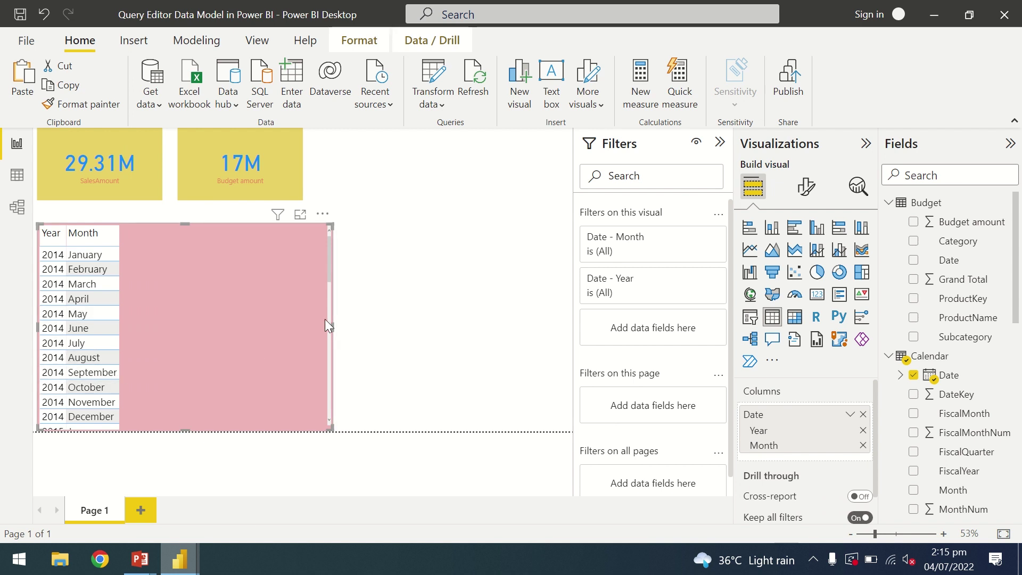
mouse_move(331, 272)
mouse_down()
mouse_move(317, 372)
mouse_move(324, 257)
mouse_up()
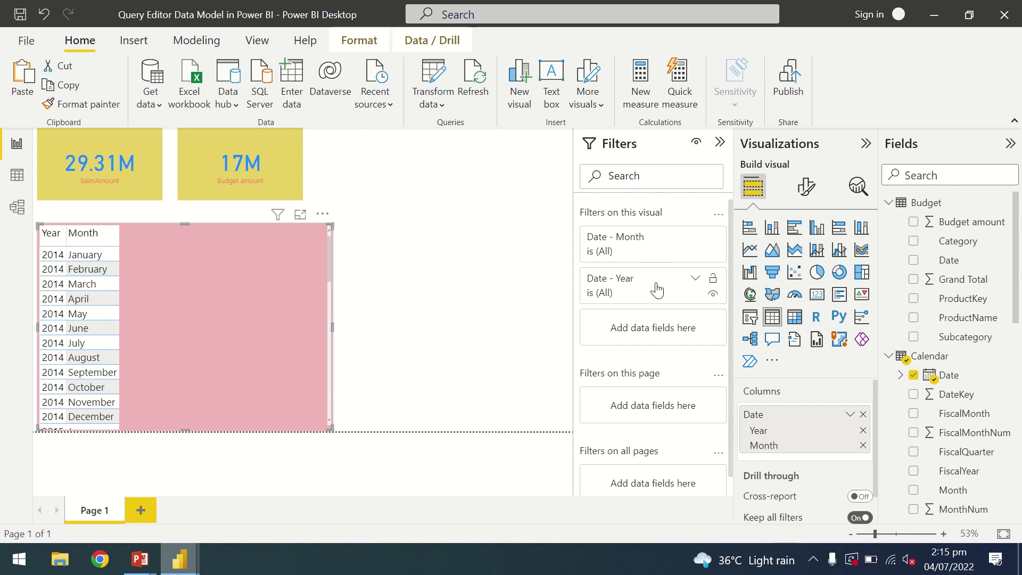
- Filter the table's Date - Year field to 2016 using basic filtering
click(695, 279)
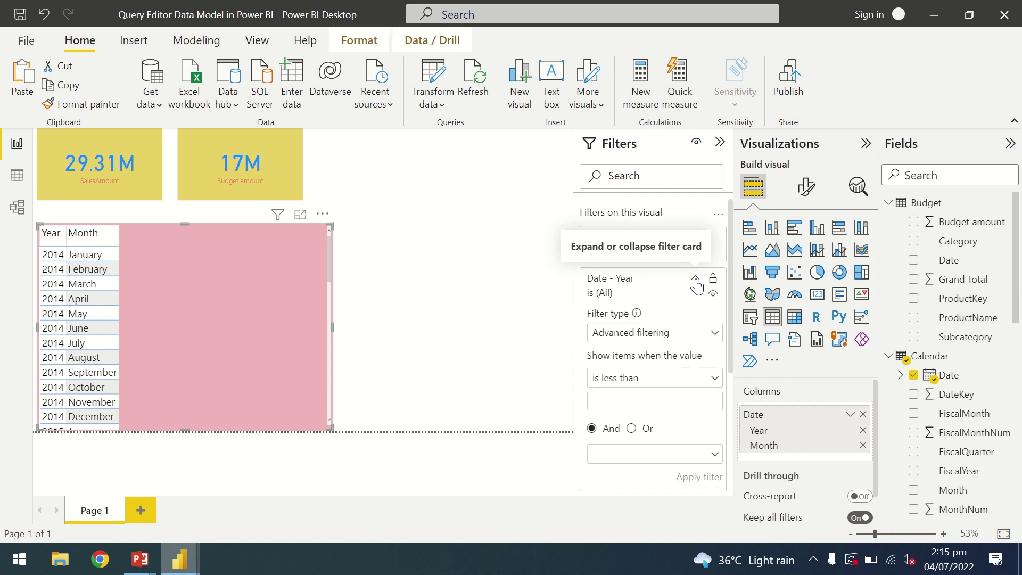
click(715, 334)
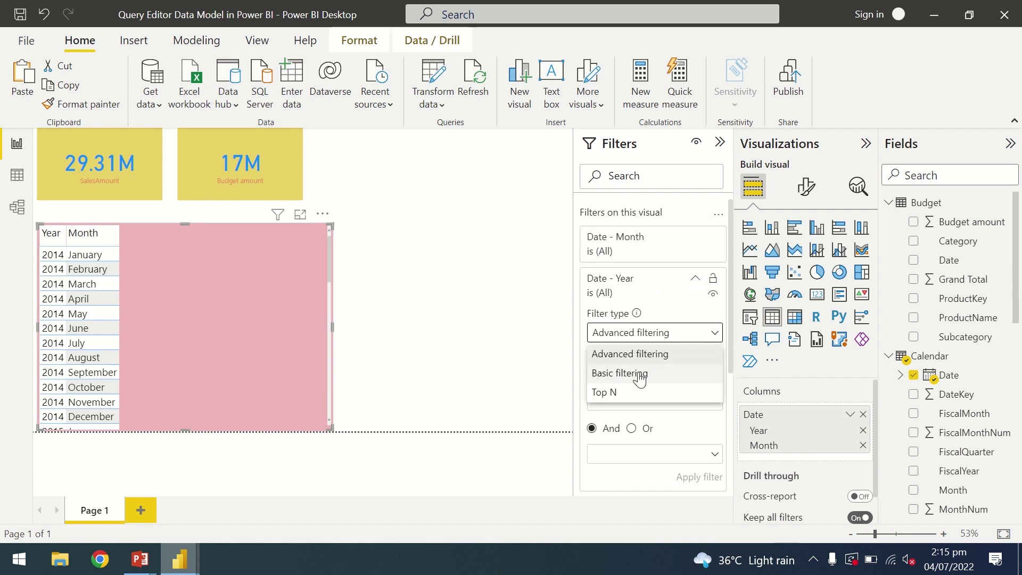
click(639, 373)
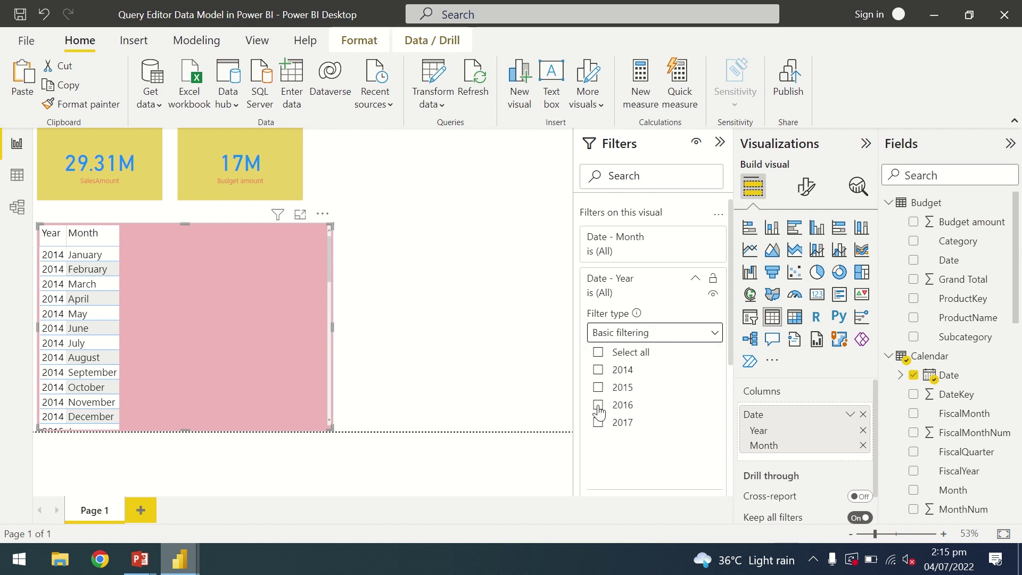
click(598, 406)
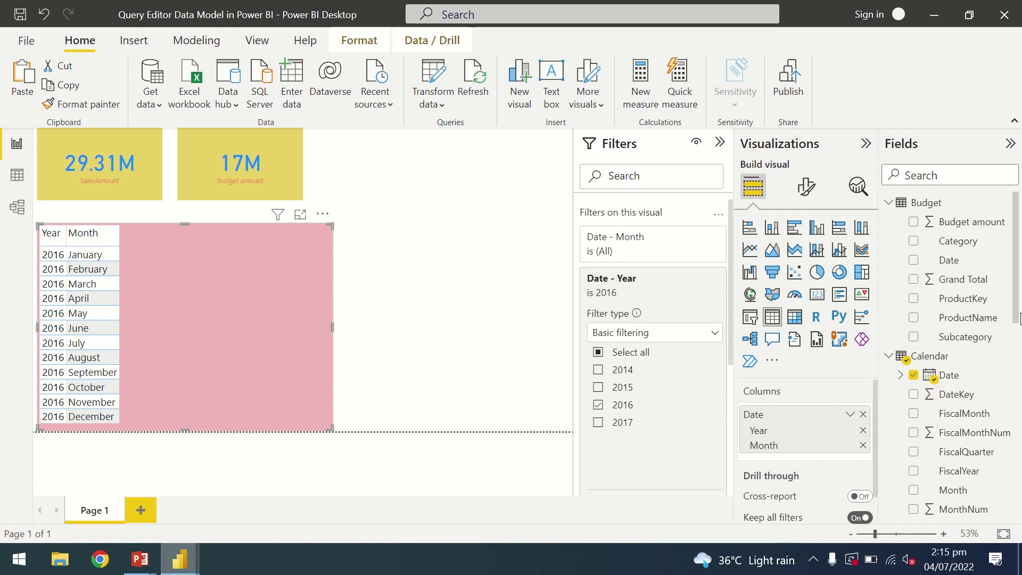
- Add SalesAmount from the Sales table to the date table and narrow the visual to fit its columns
drag(1018, 291, 1020, 477)
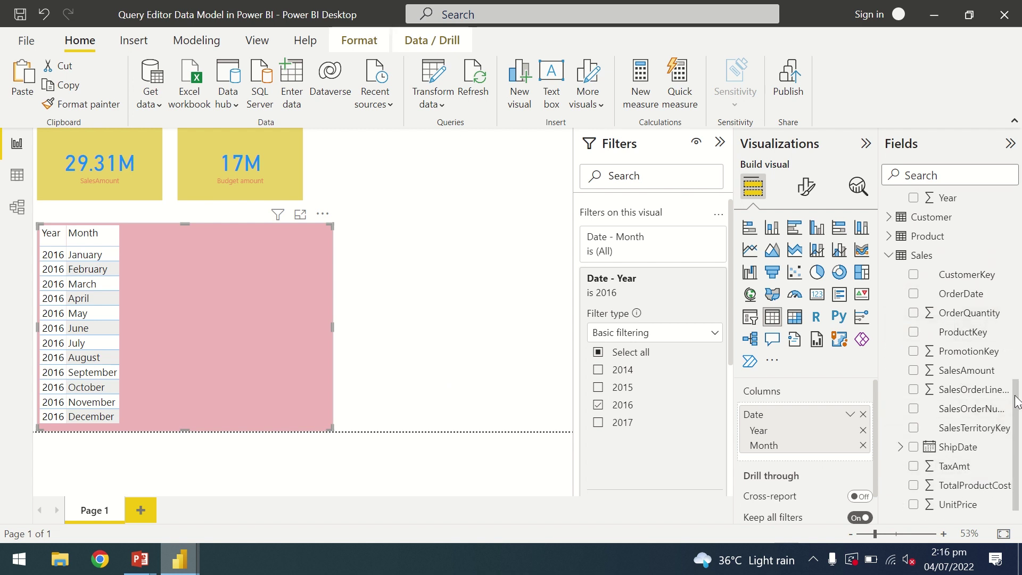
click(914, 371)
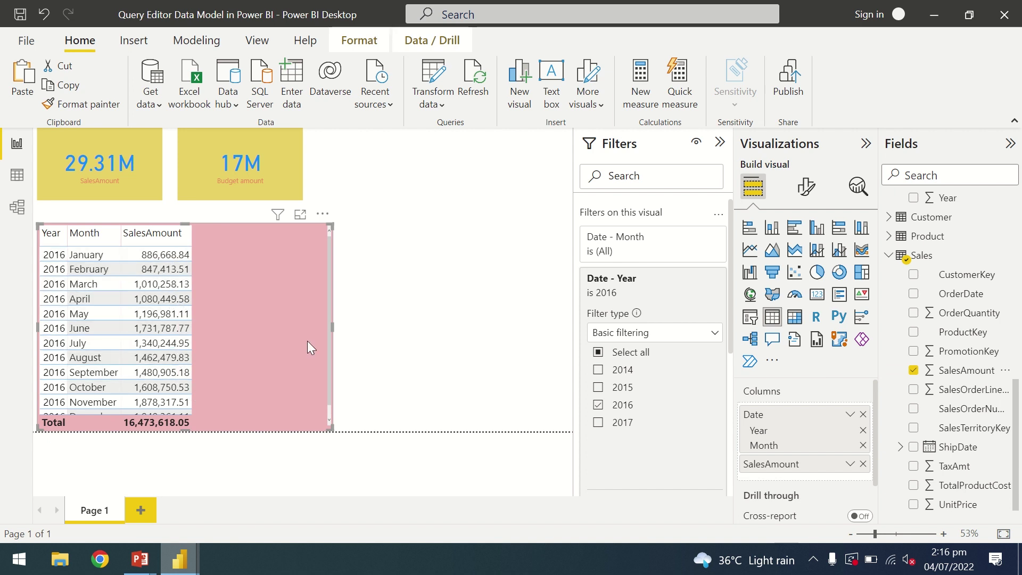
drag(332, 327, 206, 315)
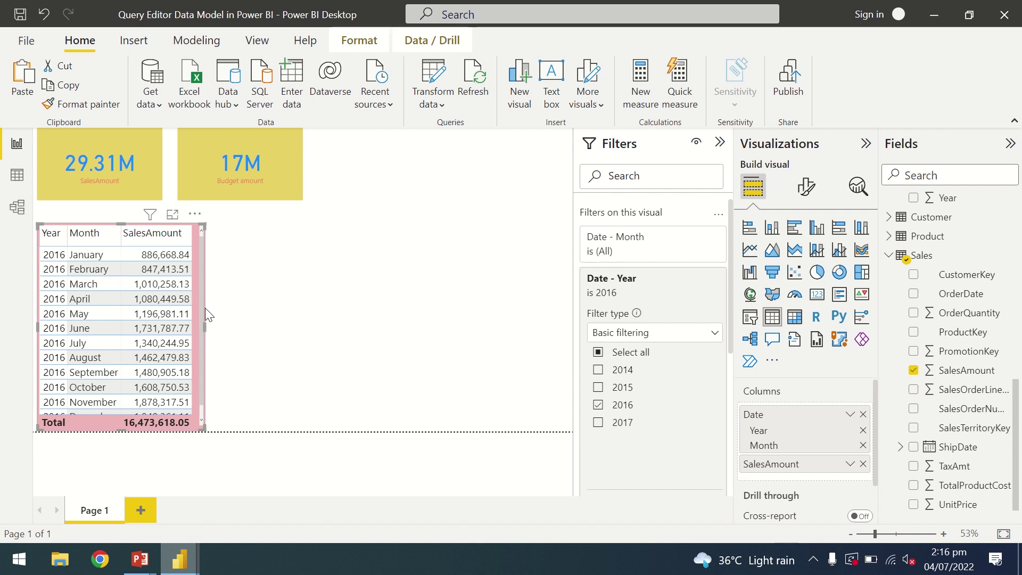
- Insert a second table showing SalesAmount from the Sales table and Country from the Territories table
mouse_move(202, 312)
mouse_down()
mouse_move(200, 353)
mouse_move(209, 314)
mouse_up()
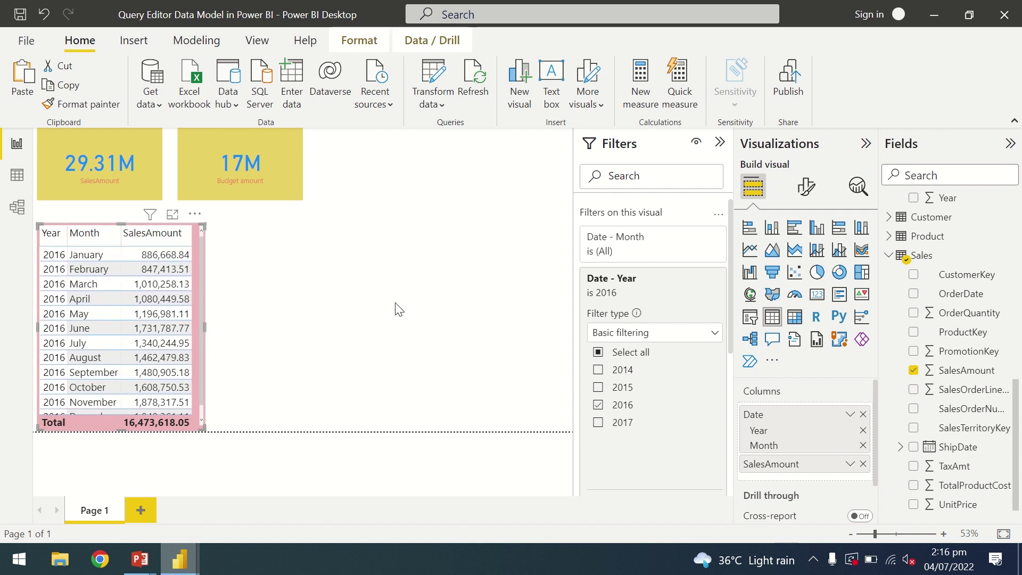
click(452, 336)
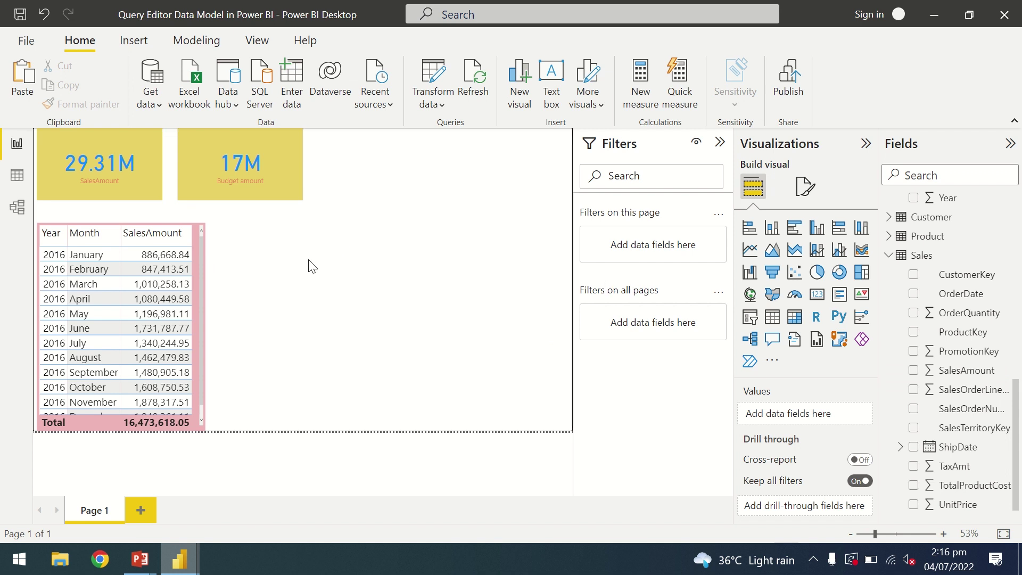
click(772, 317)
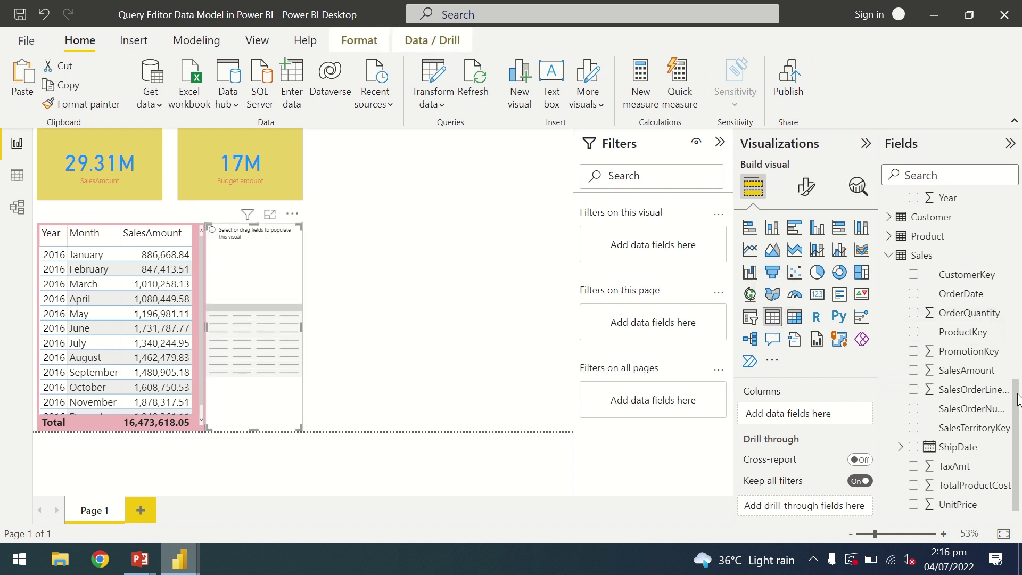
drag(1017, 399, 1015, 376)
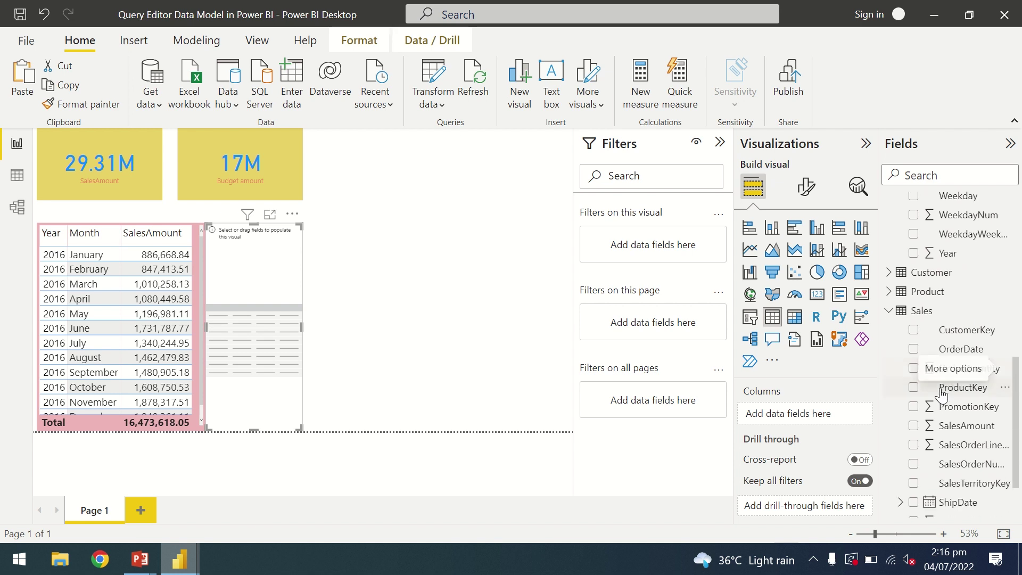
click(914, 425)
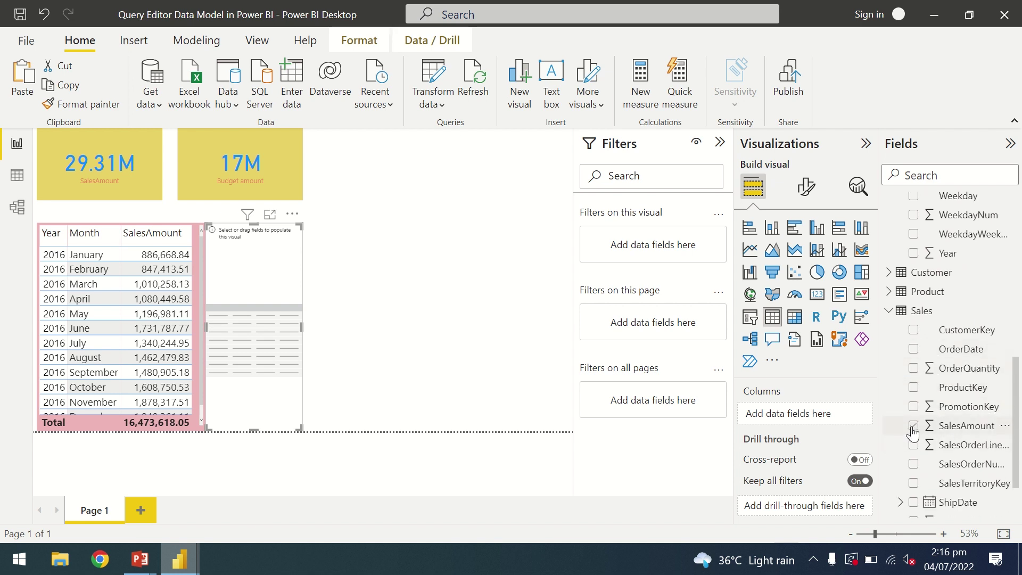
click(889, 311)
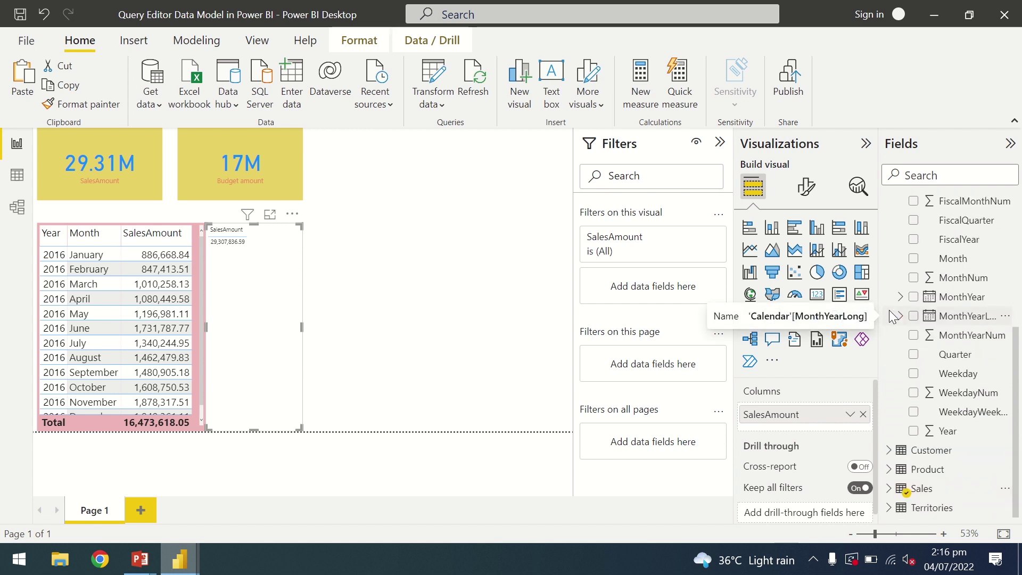
click(894, 512)
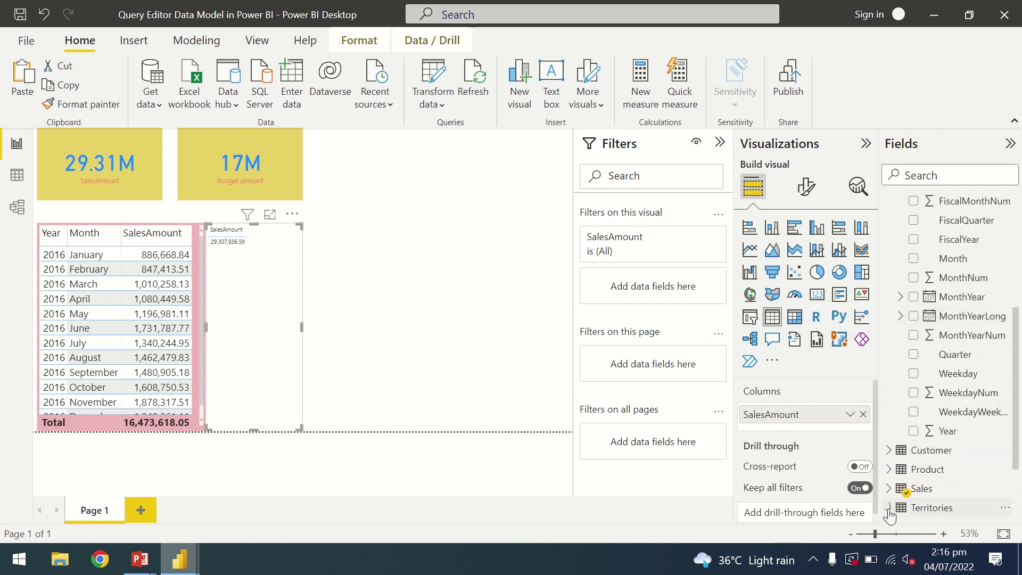
drag(1017, 413, 1021, 467)
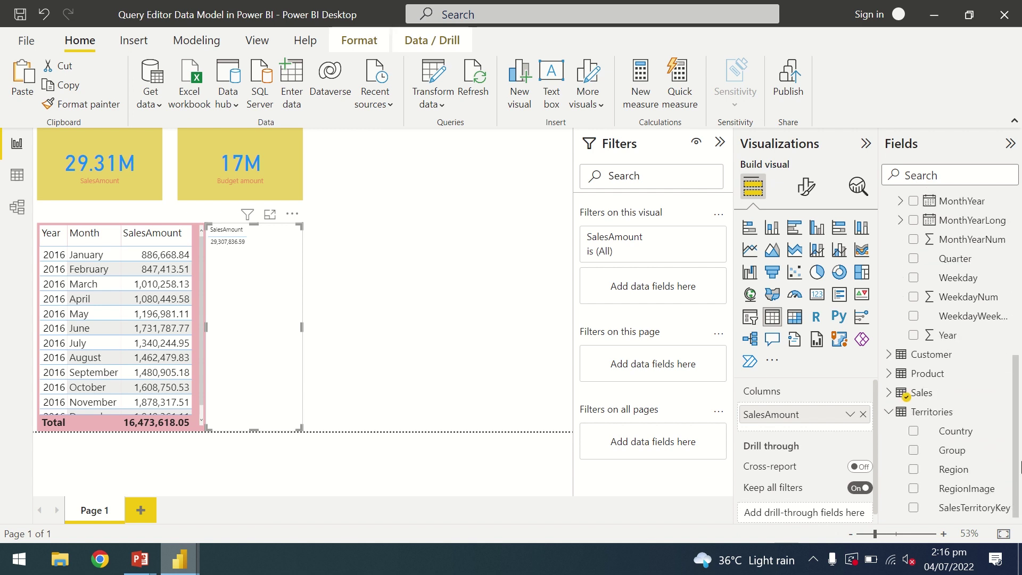
click(913, 432)
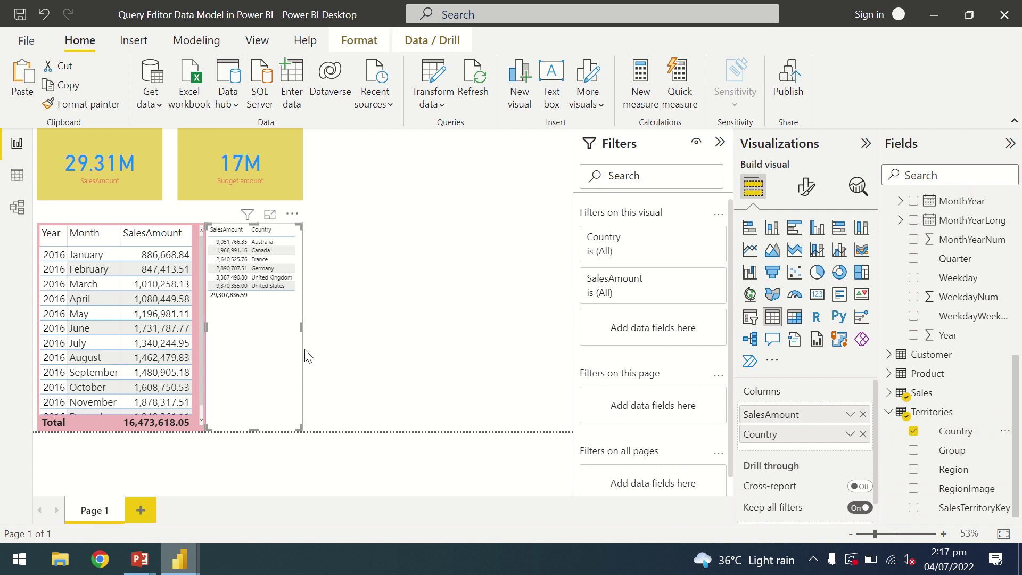
- Resize the country sales table to fit its rows and shift it slightly away from the monthly sales table
mouse_move(301, 326)
mouse_down()
mouse_move(403, 321)
mouse_move(303, 311)
mouse_move(312, 313)
mouse_up()
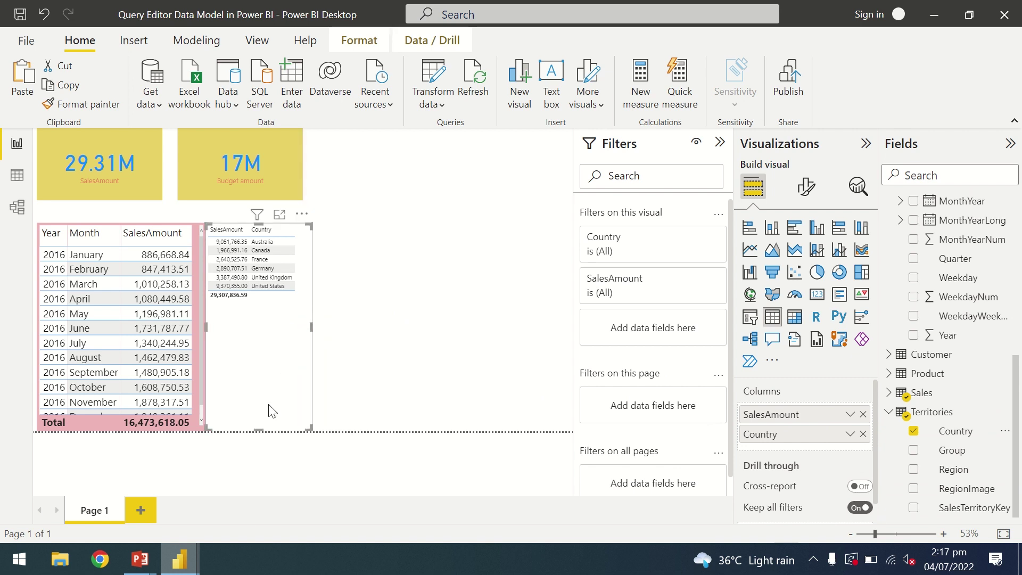
drag(257, 430, 285, 314)
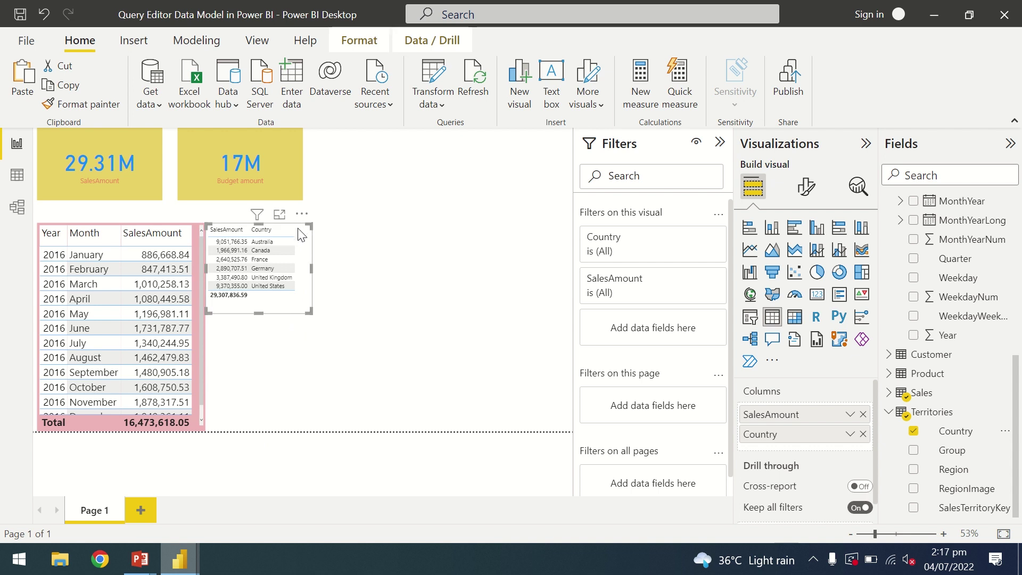
mouse_move(302, 235)
mouse_down()
mouse_move(322, 256)
mouse_move(317, 285)
mouse_move(310, 236)
mouse_up()
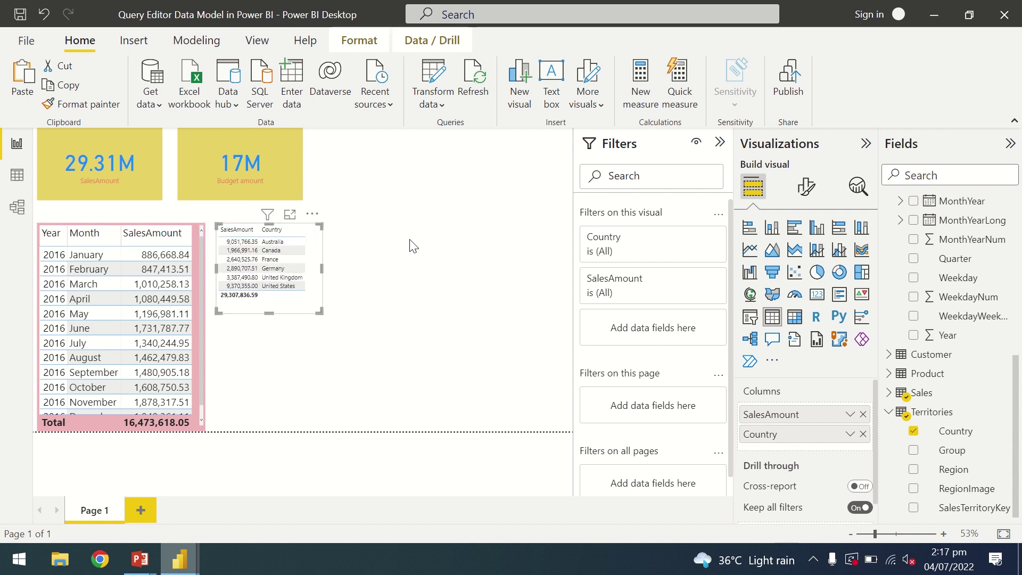
click(413, 246)
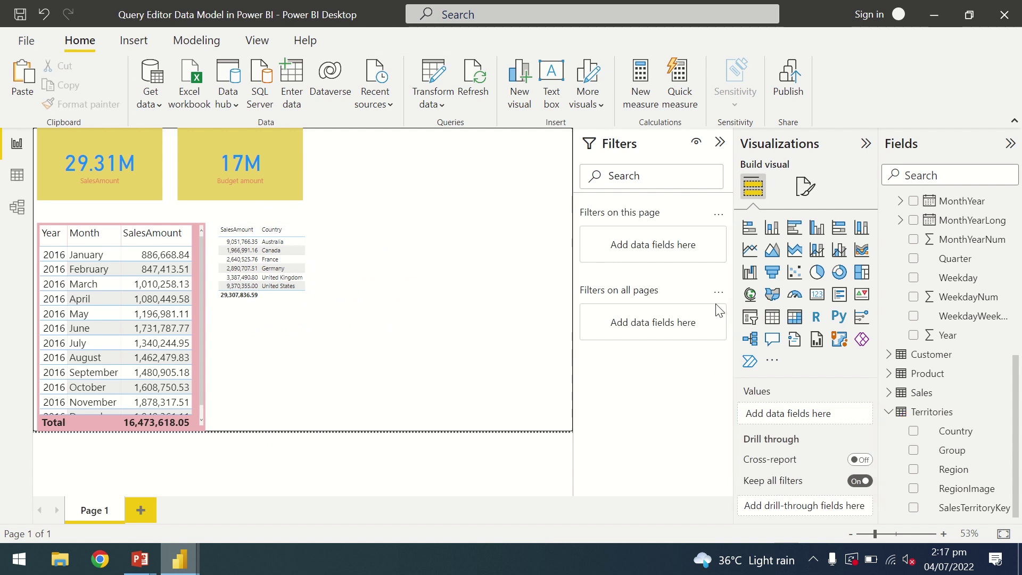
- Insert a pie chart comparing SalesAmount and TaxAmt from the Sales table
click(817, 273)
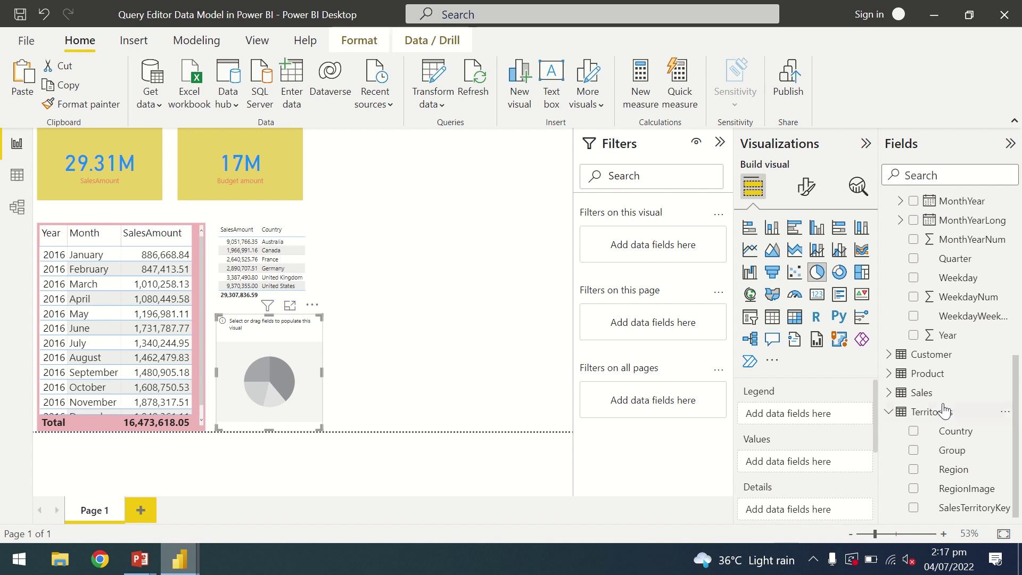
click(889, 394)
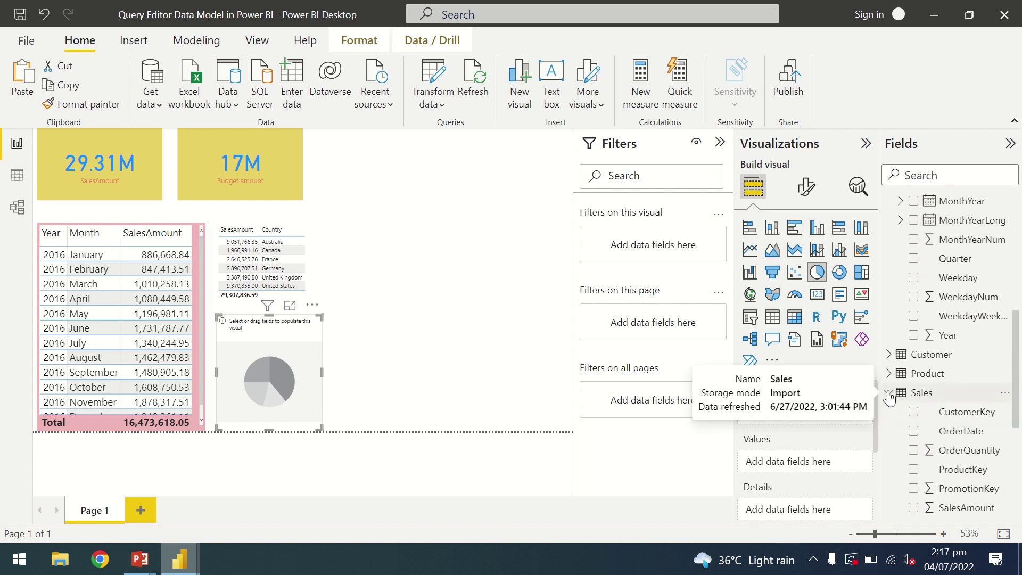
scroll(1013, 412, down, 3)
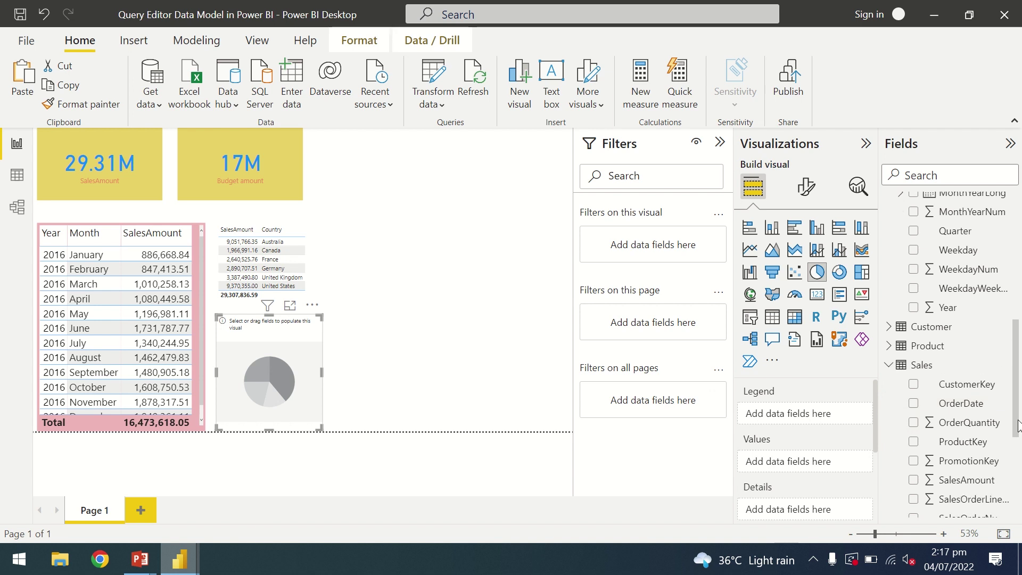
click(914, 444)
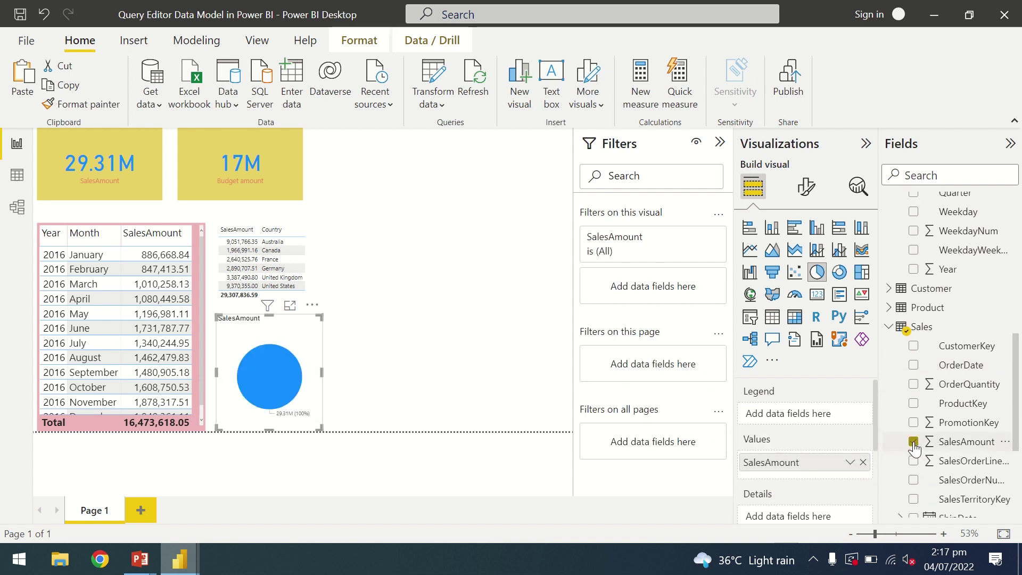
drag(1017, 367, 1019, 414)
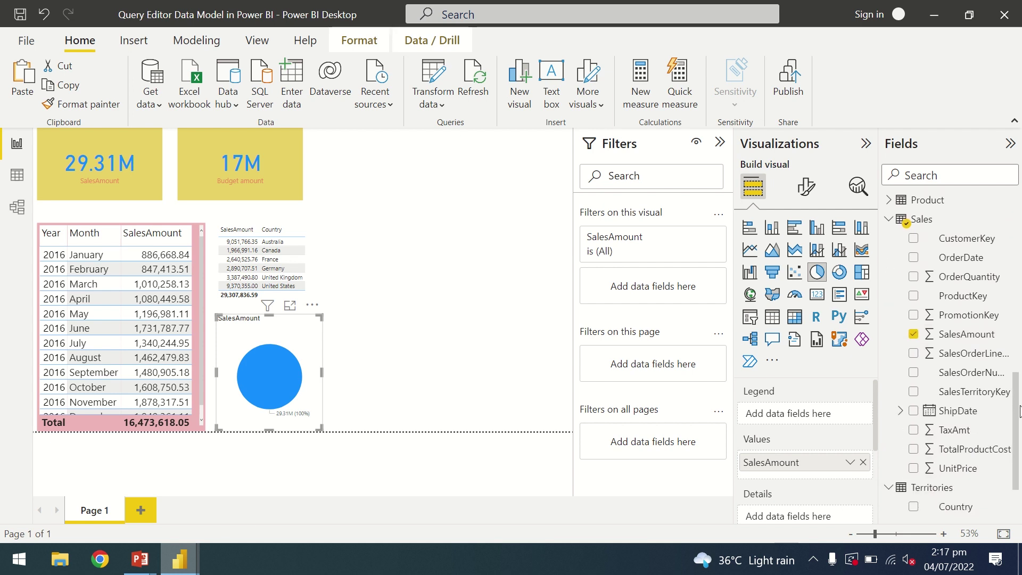
click(914, 430)
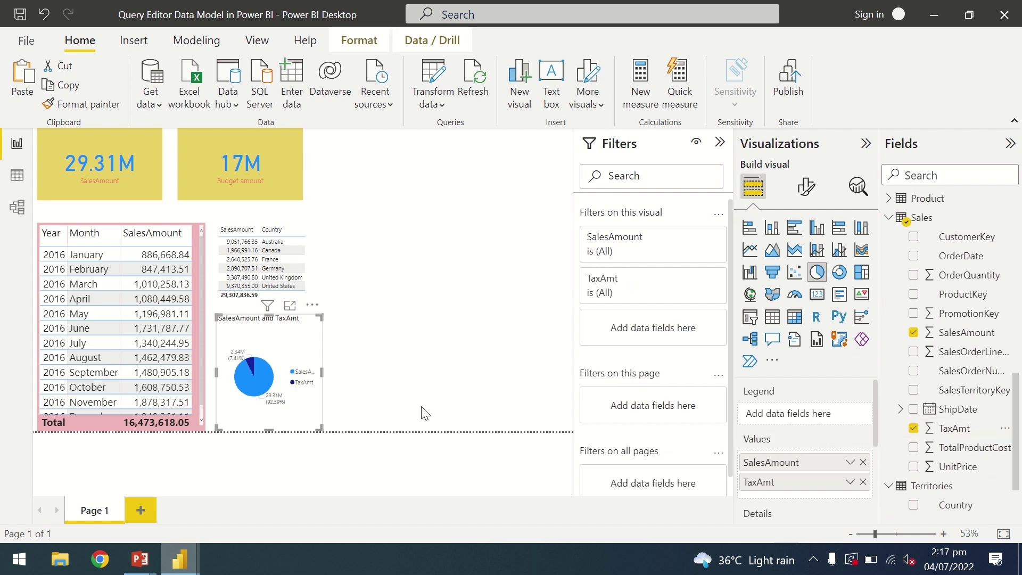
- Widen the pie chart and move it to the page's upper-right area beside the budget card
drag(322, 372, 398, 366)
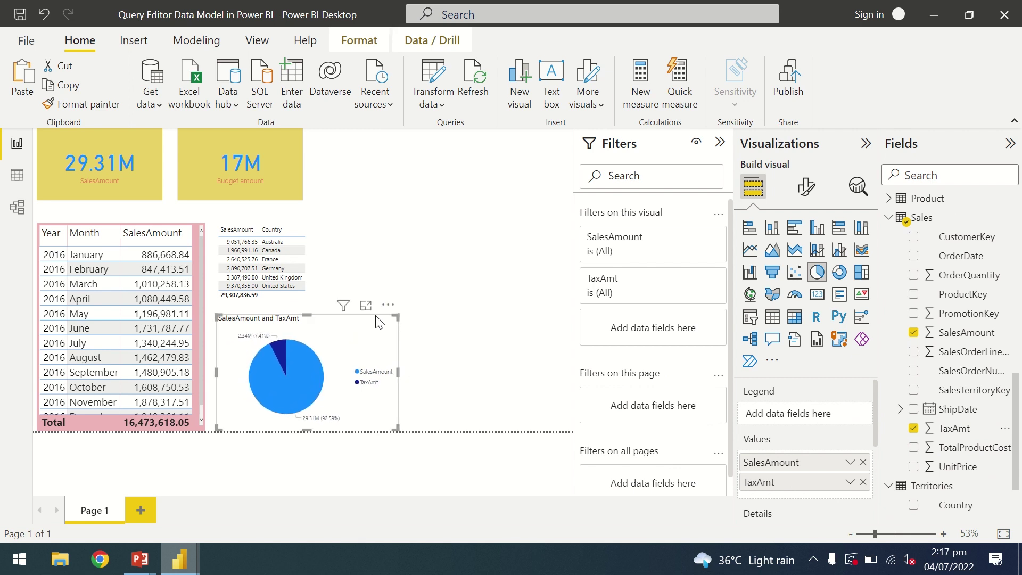
drag(378, 321, 504, 155)
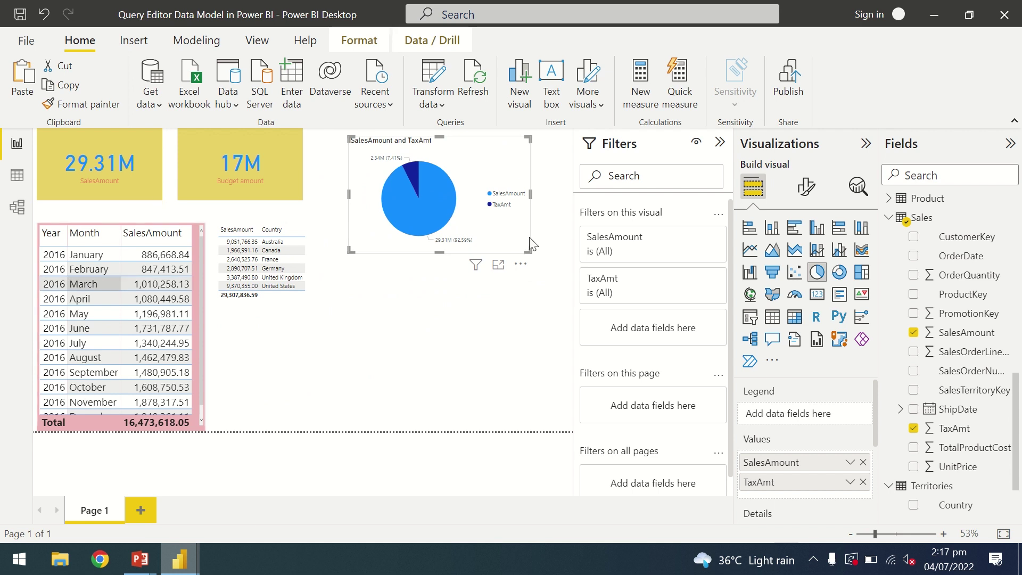
click(519, 398)
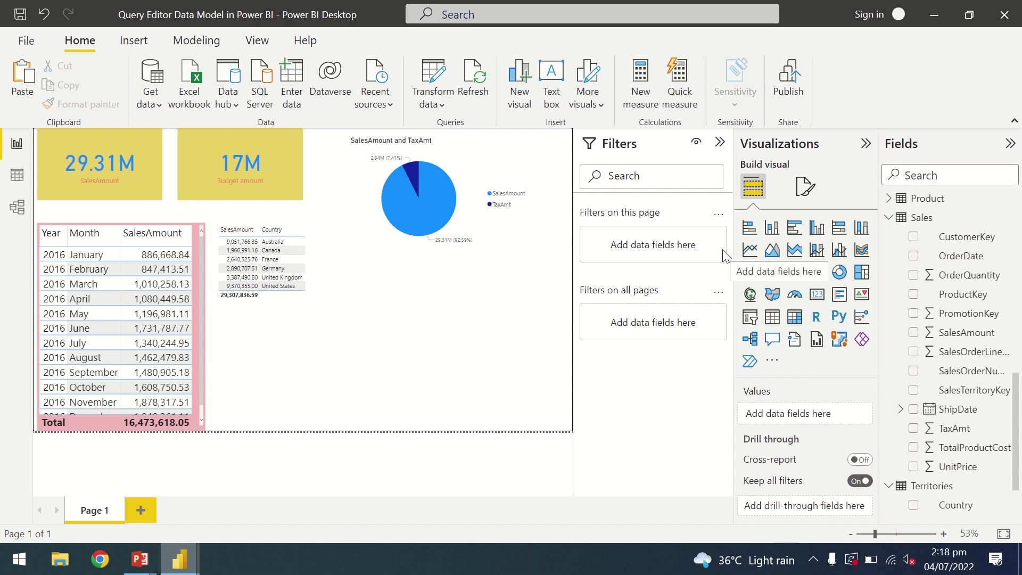
- Examine the filter options for the pie chart's SalesAmount and the monthly sales table's Date - Month field
click(429, 196)
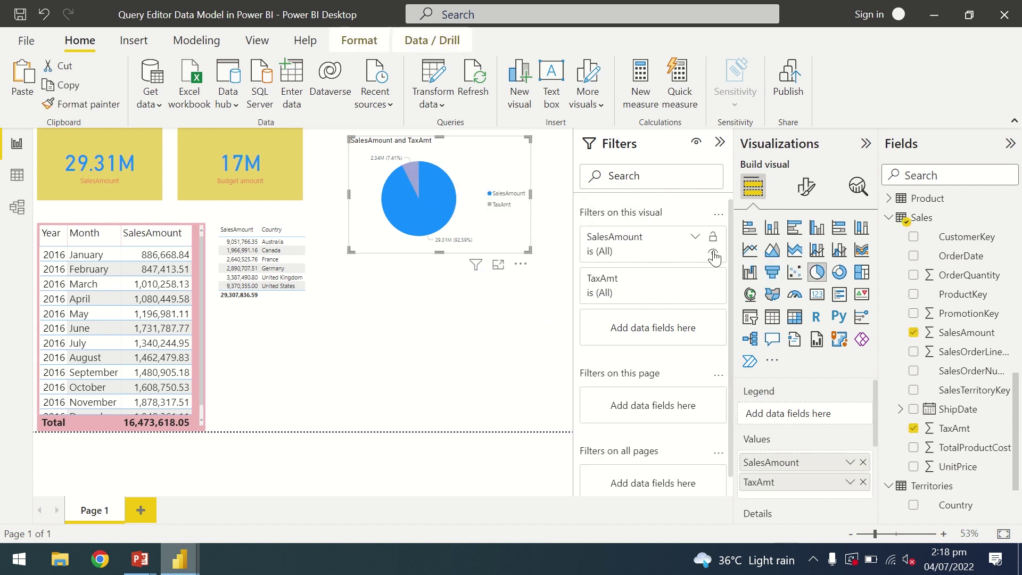
click(695, 238)
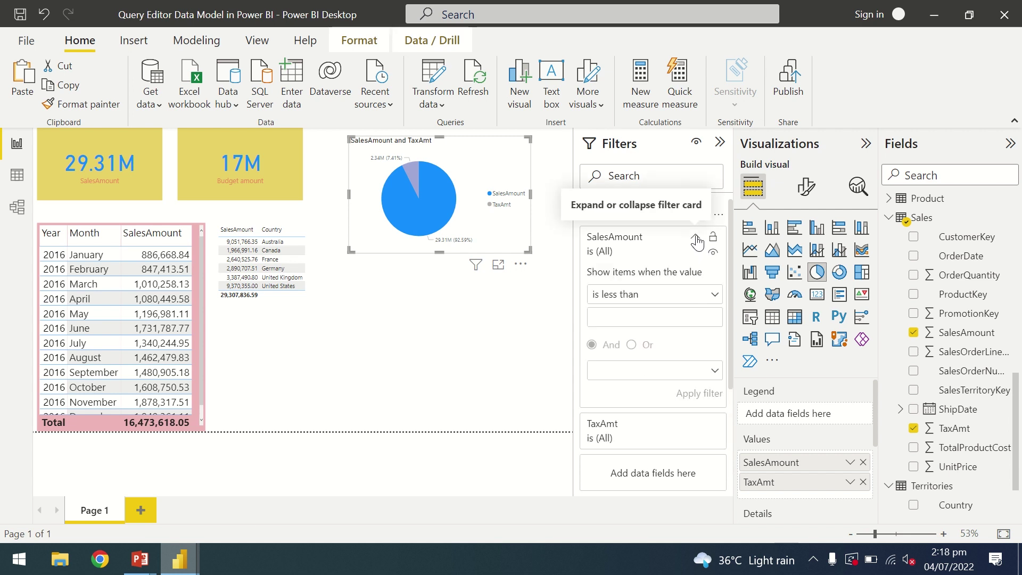
click(695, 239)
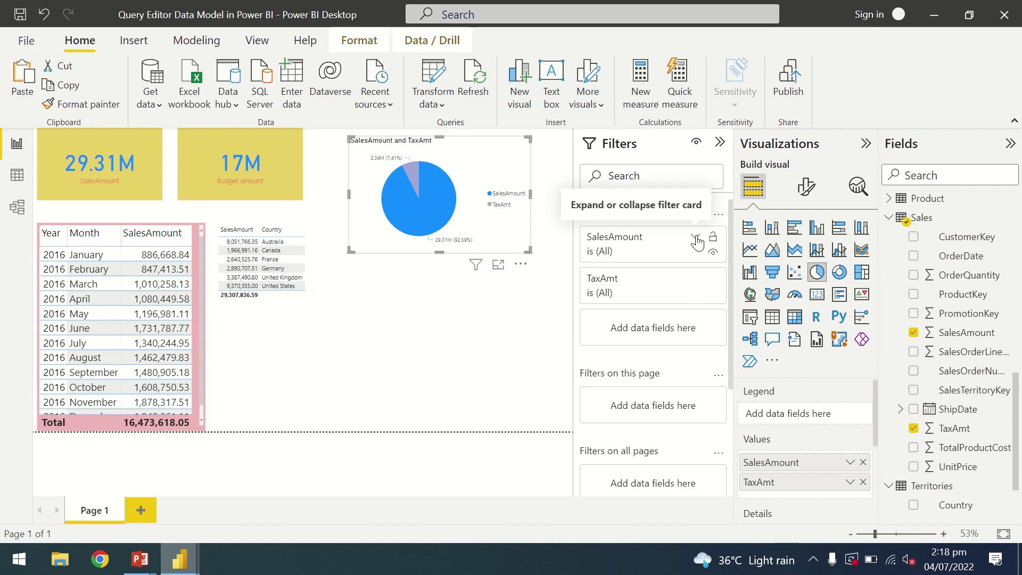
click(196, 243)
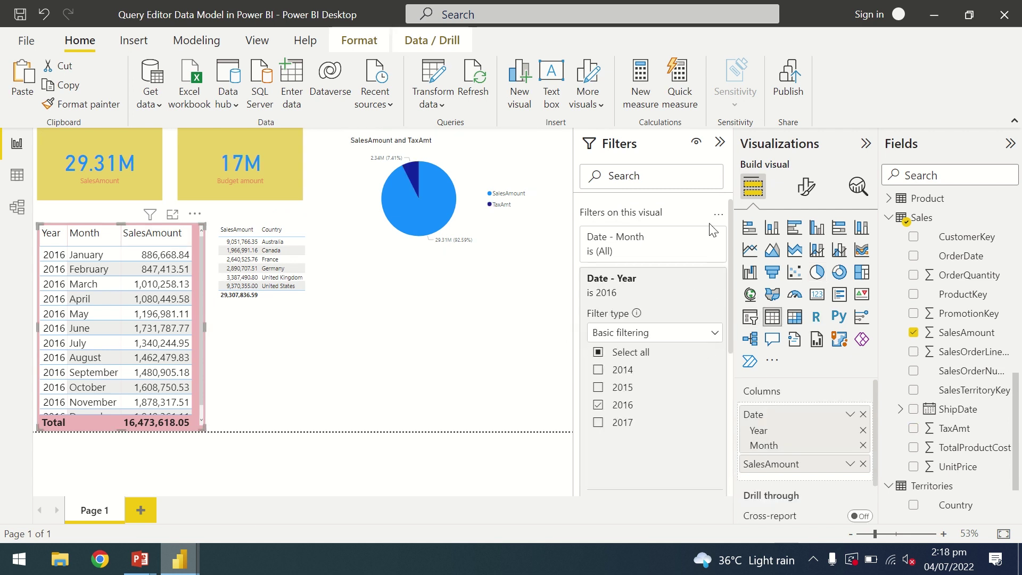
click(697, 240)
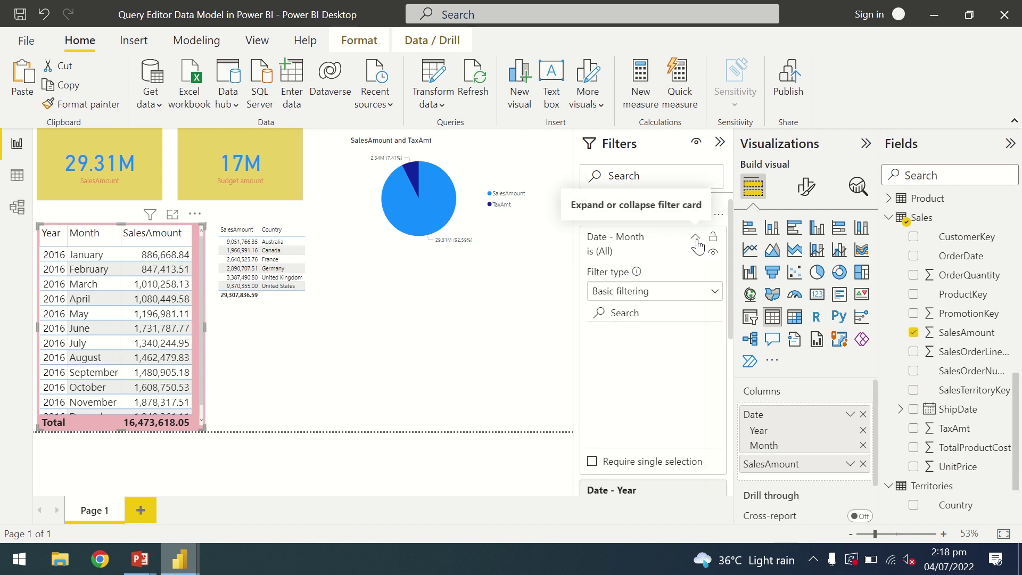
drag(717, 354, 722, 322)
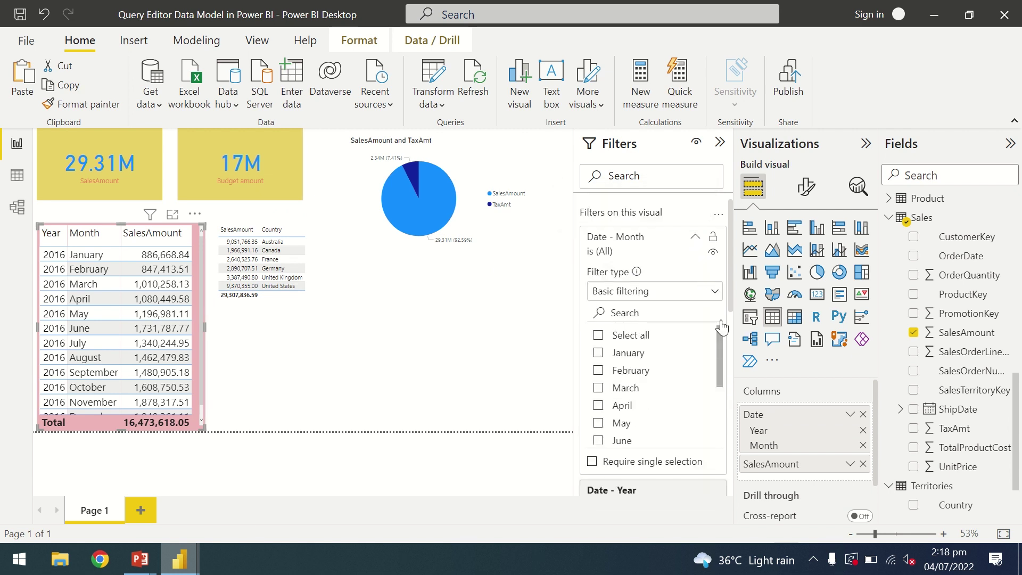
click(476, 373)
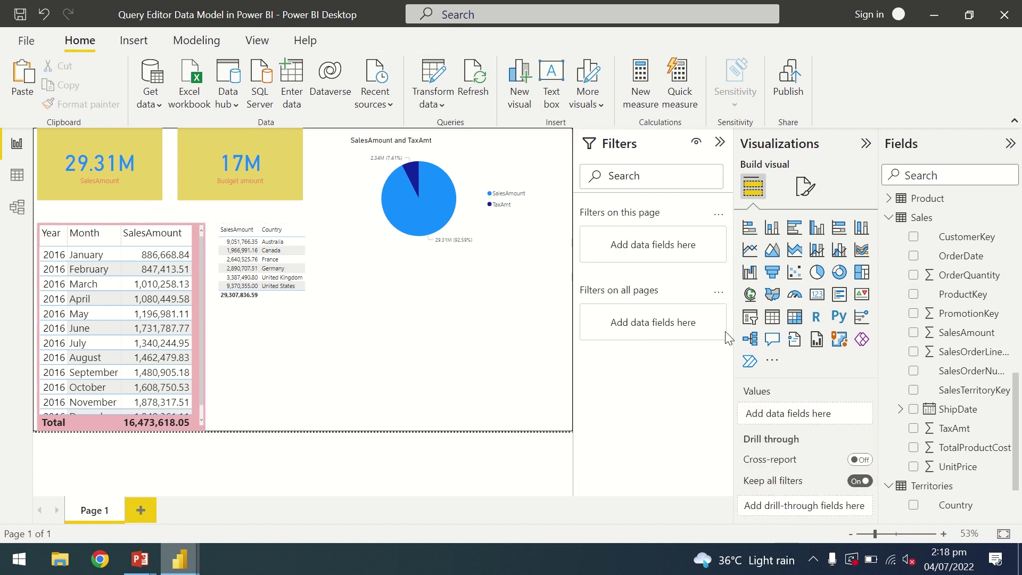
- Insert a third table below the country table with OrderQuantity and SalesAmount from the Sales table
click(773, 317)
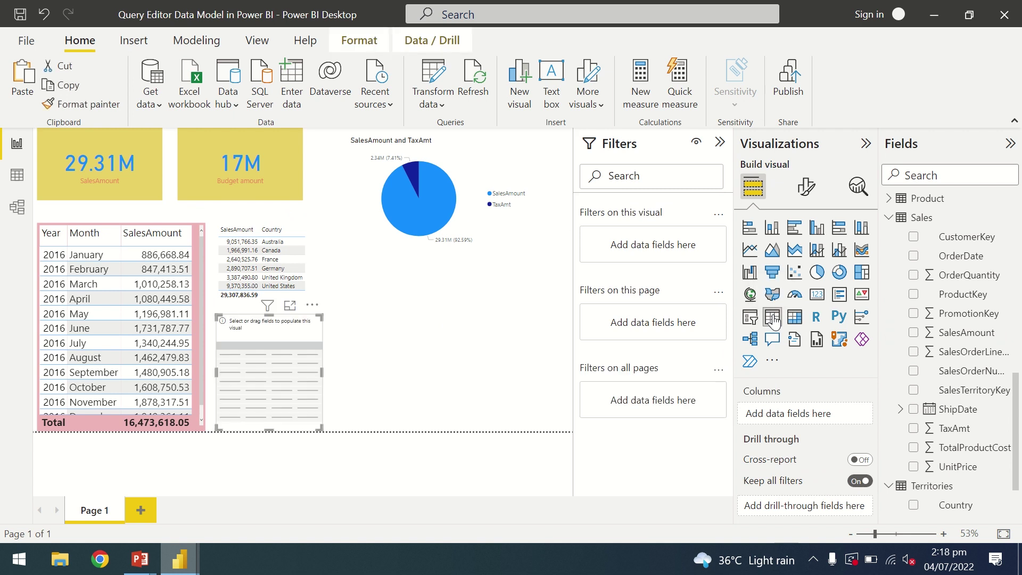
click(914, 275)
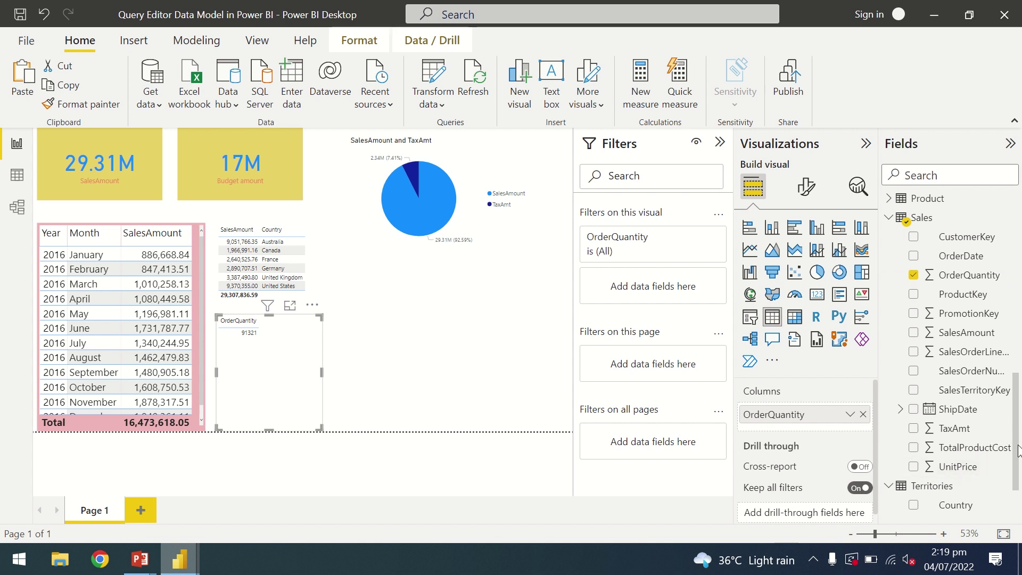
drag(1014, 447, 1018, 411)
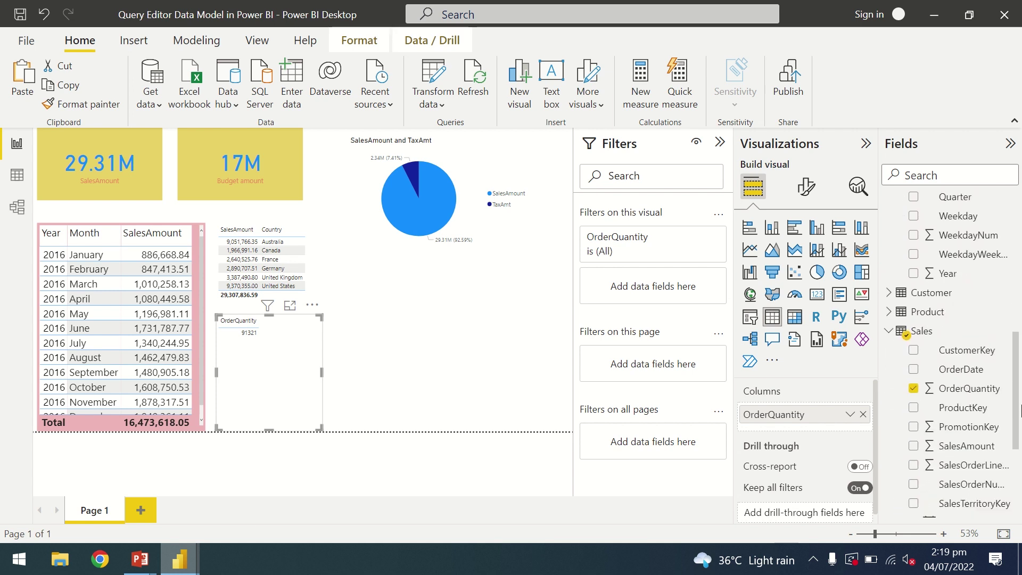
click(913, 449)
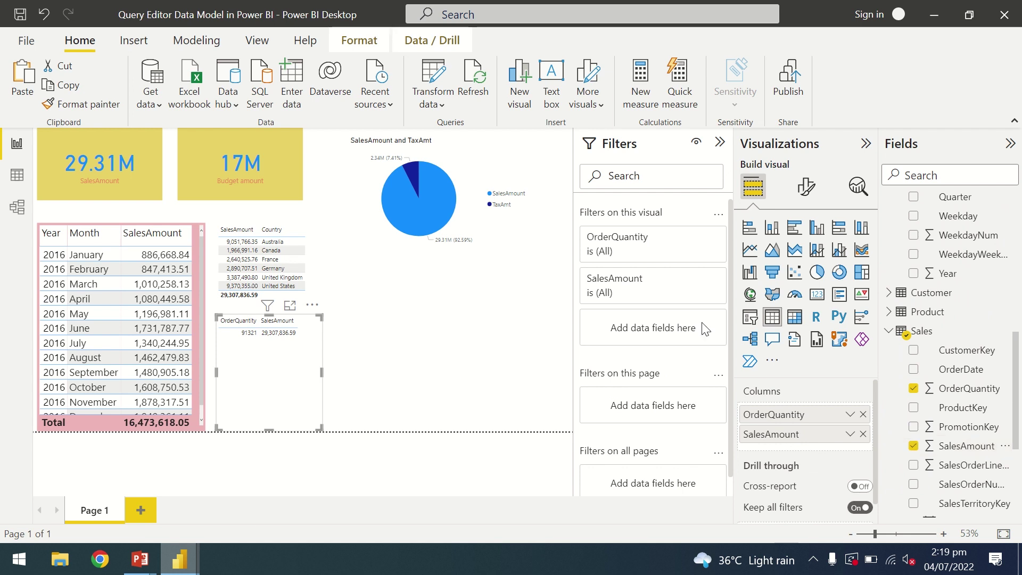
- Open the filter options for OrderQuantity in the new order quantity table
click(695, 237)
click(695, 237)
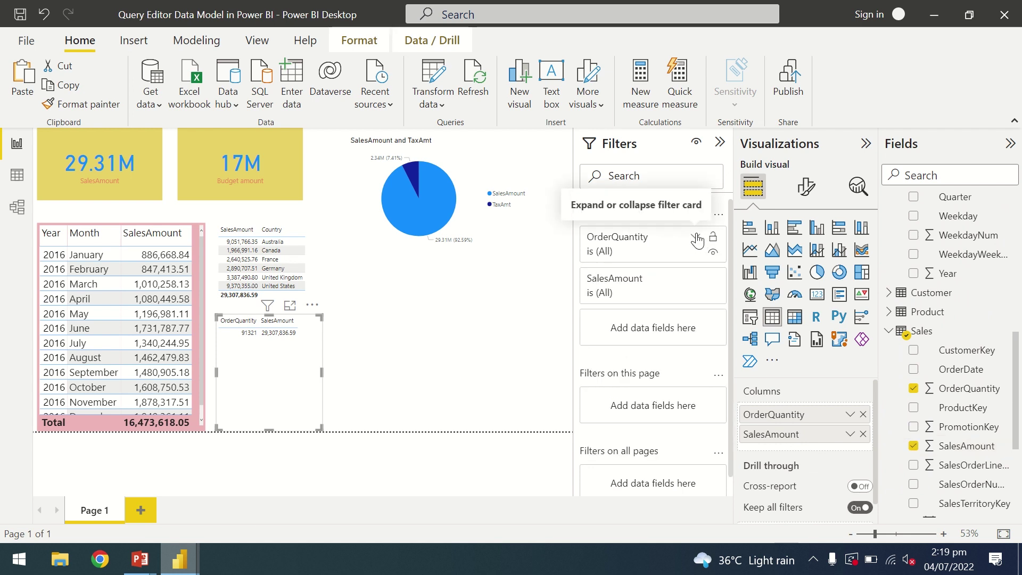
click(695, 237)
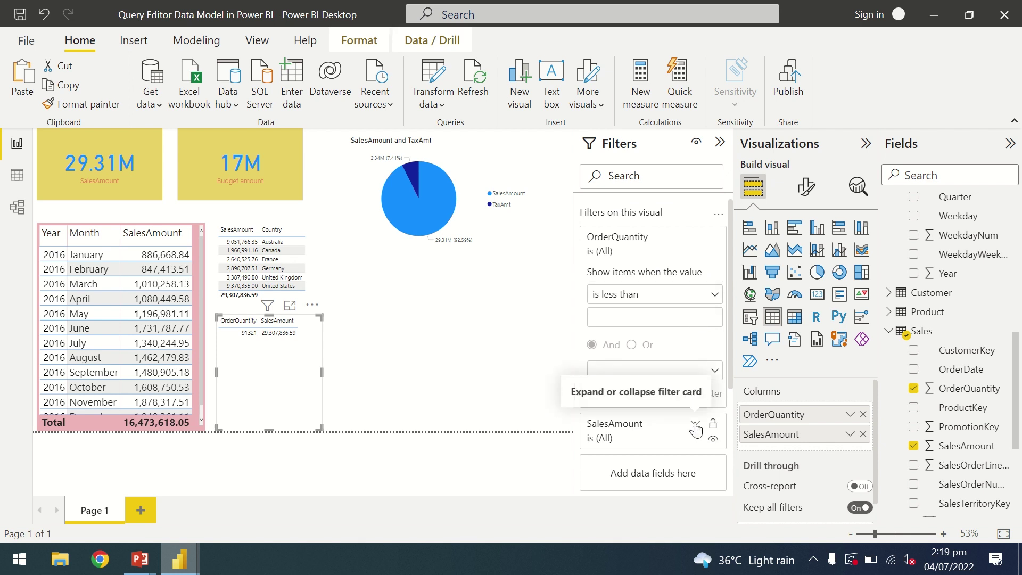
- Examine the filter options for SalesAmount in the order quantity table
click(695, 426)
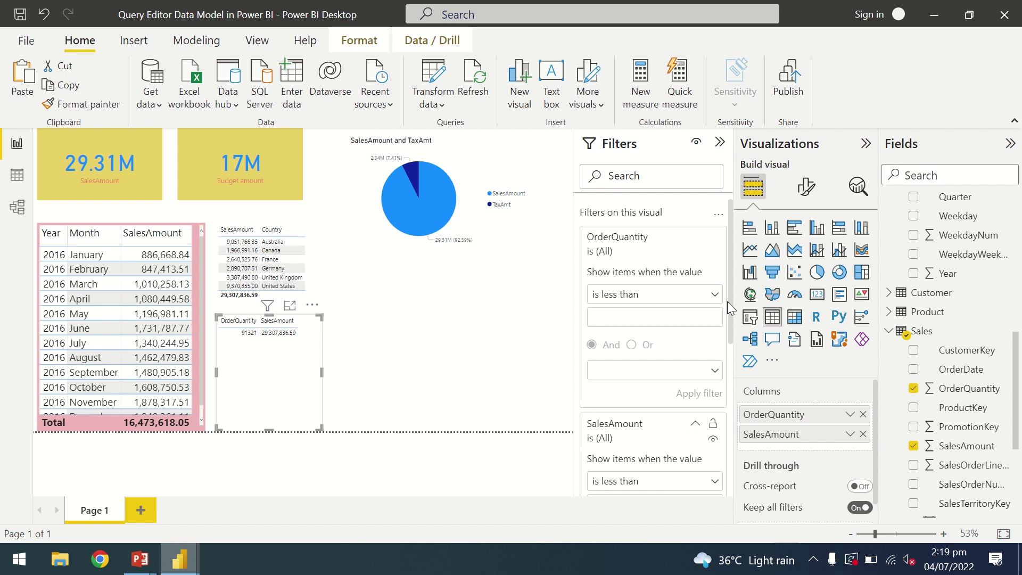
drag(729, 301, 726, 403)
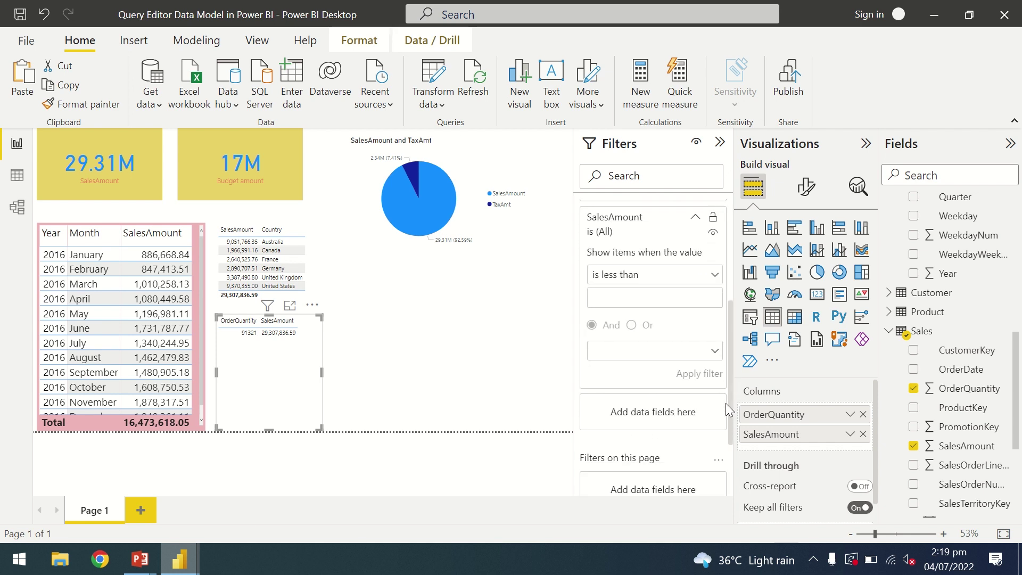
drag(726, 403, 724, 274)
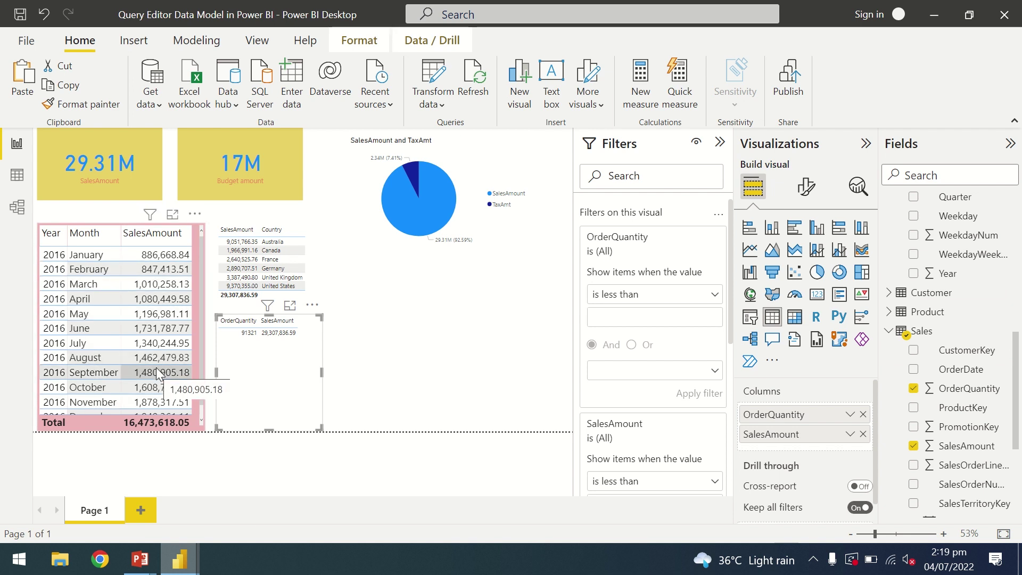
- Insert a matrix below the pie chart with the Calendar table's Date hierarchy as rows, and enlarge it
click(437, 312)
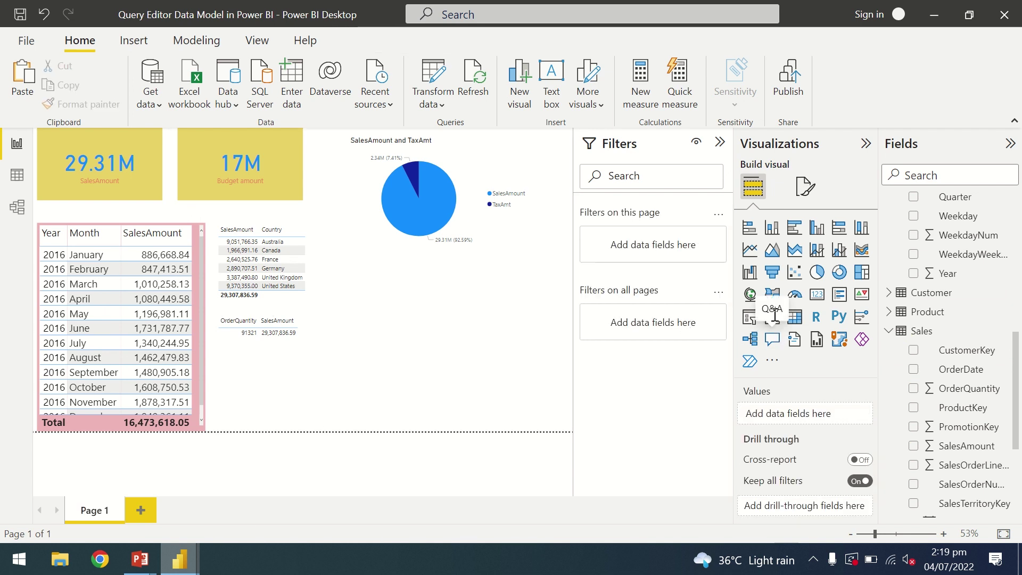
click(794, 317)
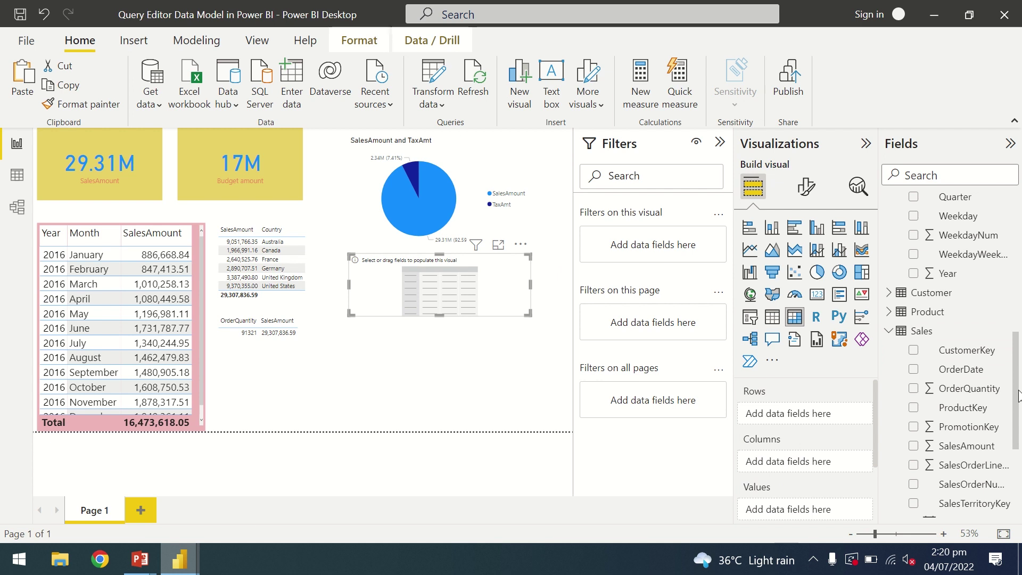
scroll(953, 319, up, 5)
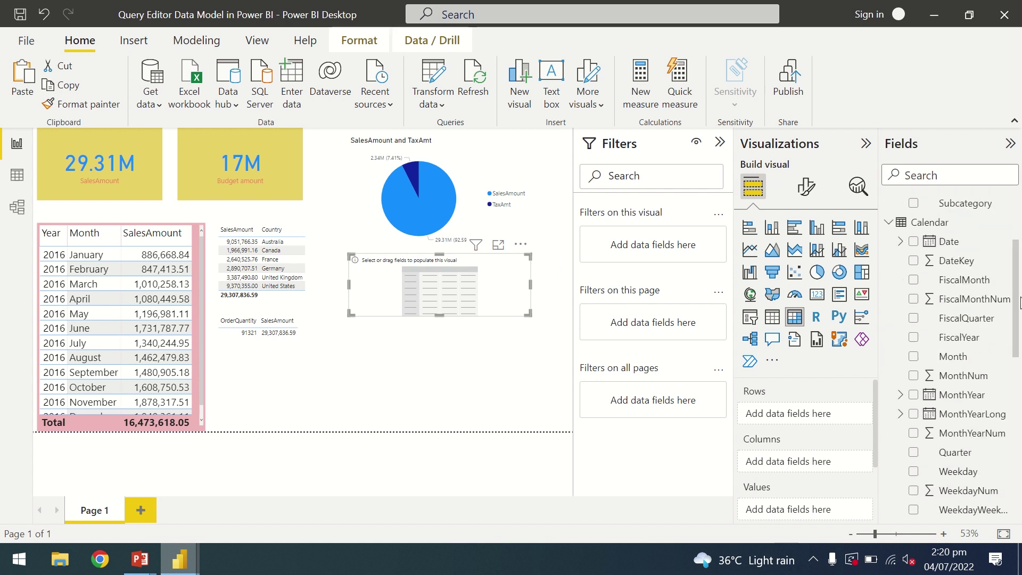
click(914, 244)
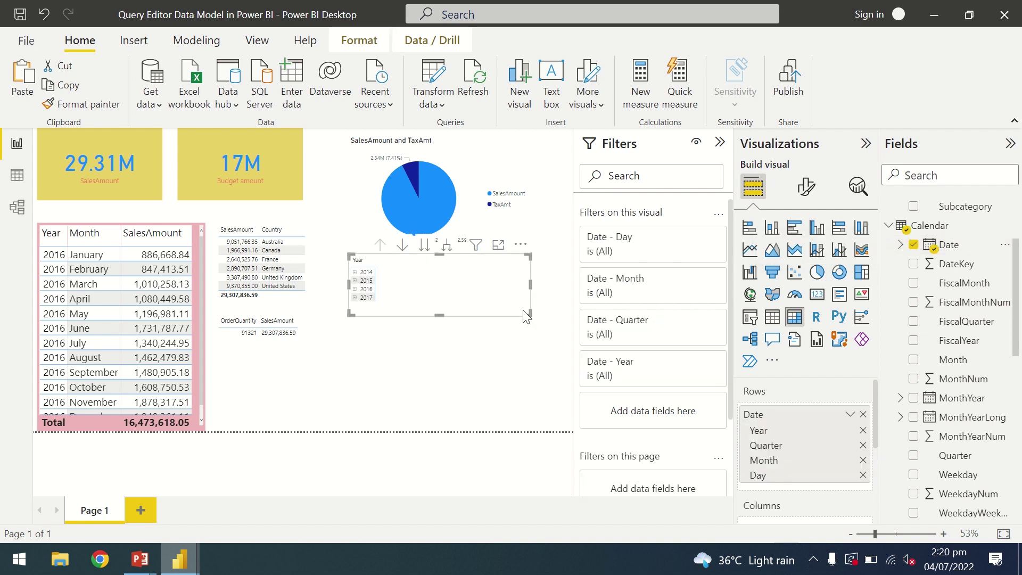
drag(530, 314, 556, 380)
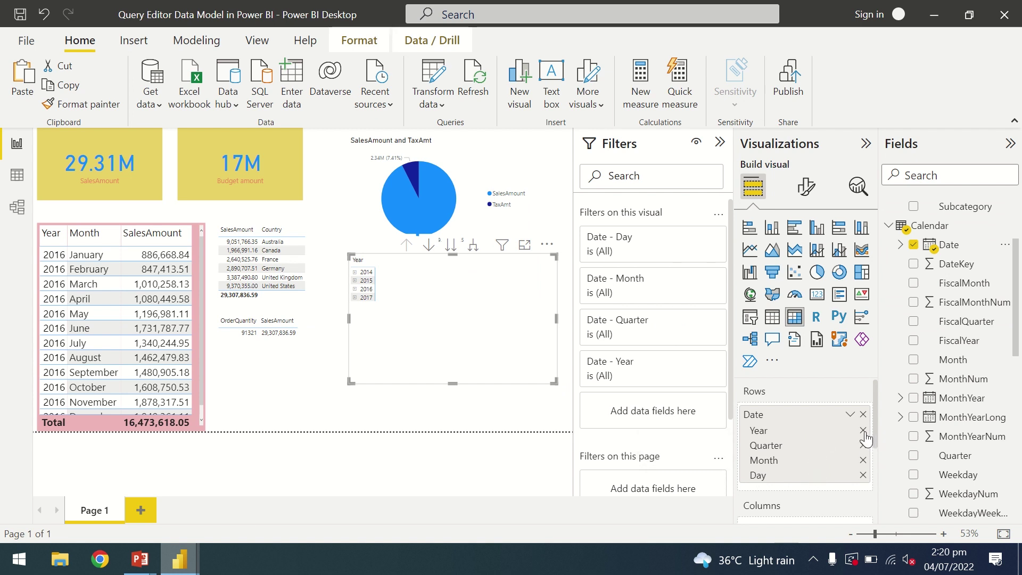
- Expand 2014, Qtr 1 and January in the matrix down to the individual days
click(355, 272)
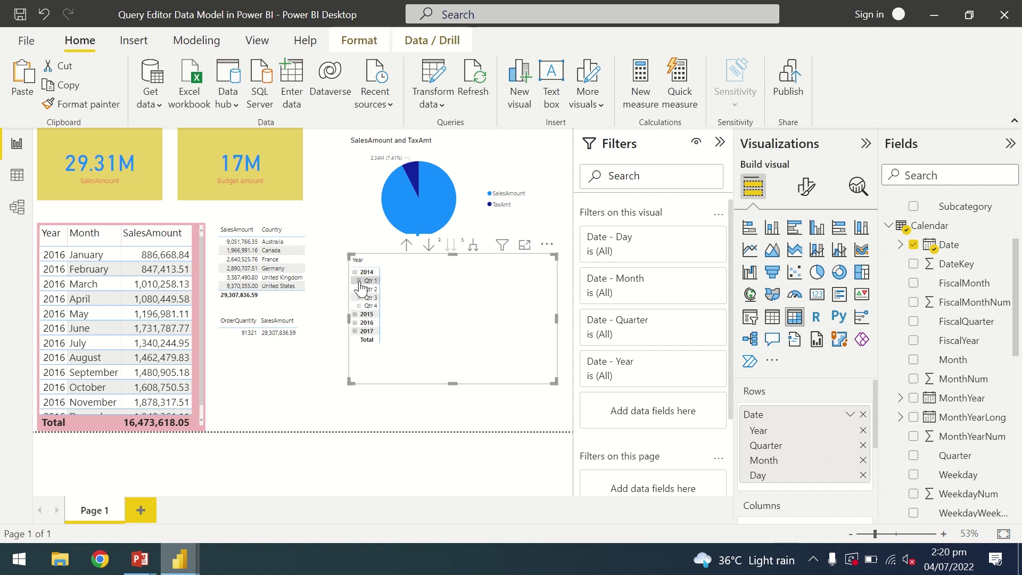
click(359, 281)
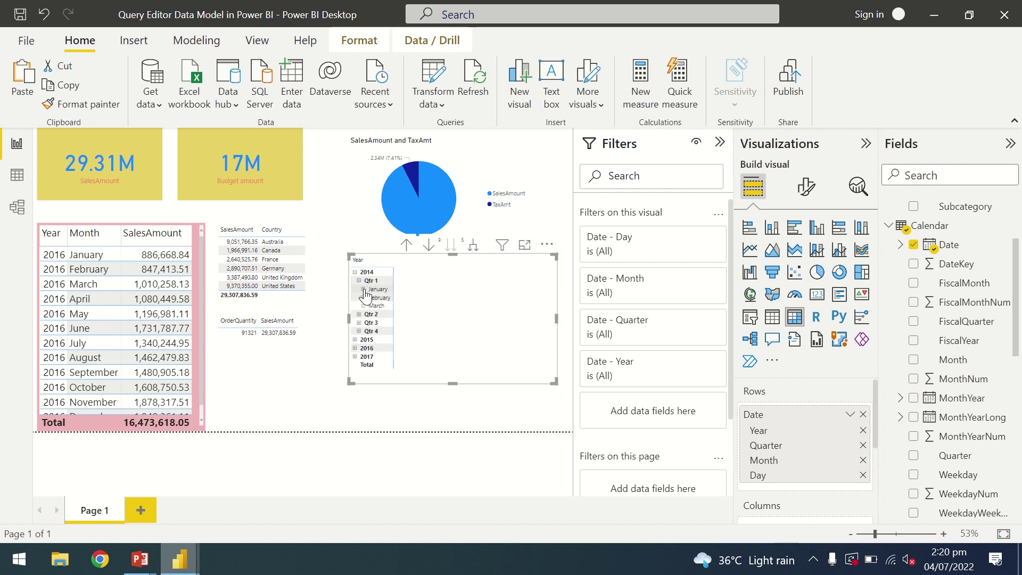
click(364, 289)
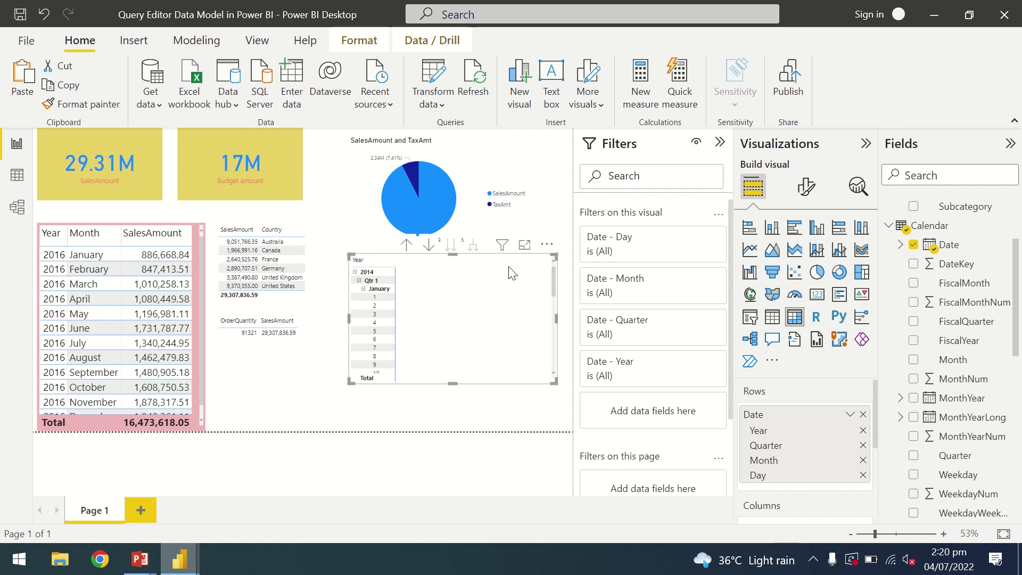
- Add SalesAmount from the Sales table to the matrix as values
drag(1019, 322, 1019, 389)
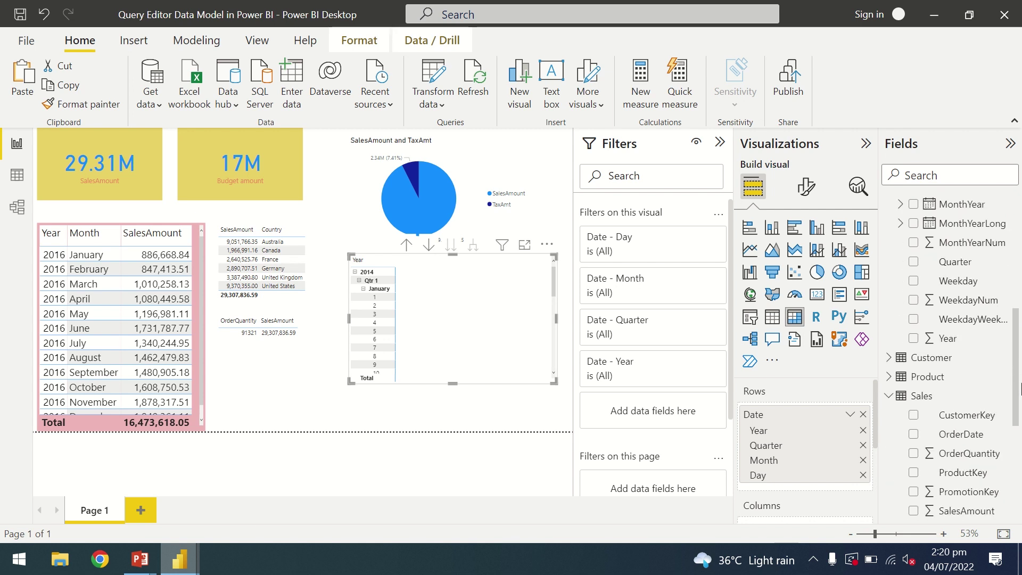
click(914, 511)
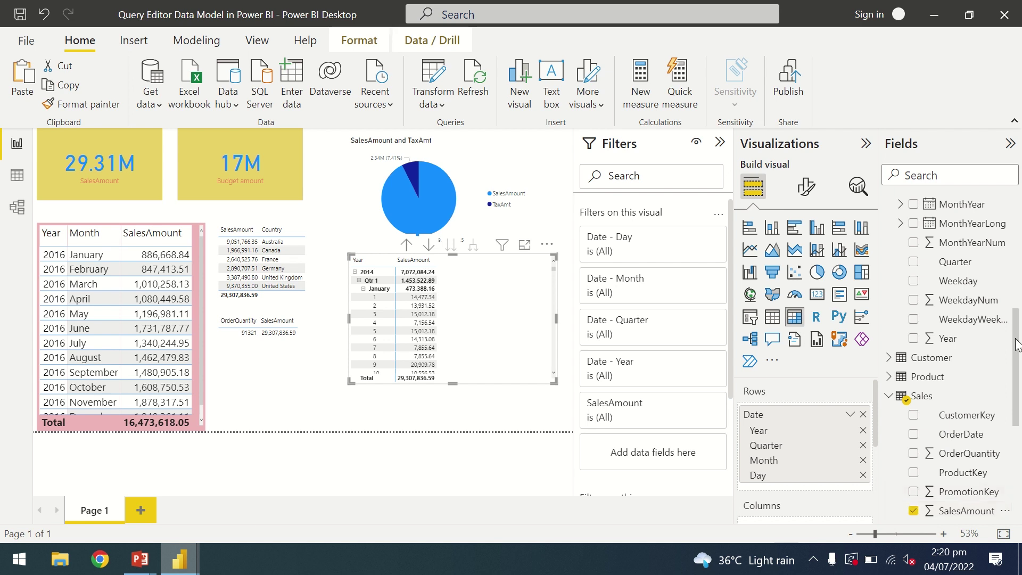
drag(1018, 345, 1020, 226)
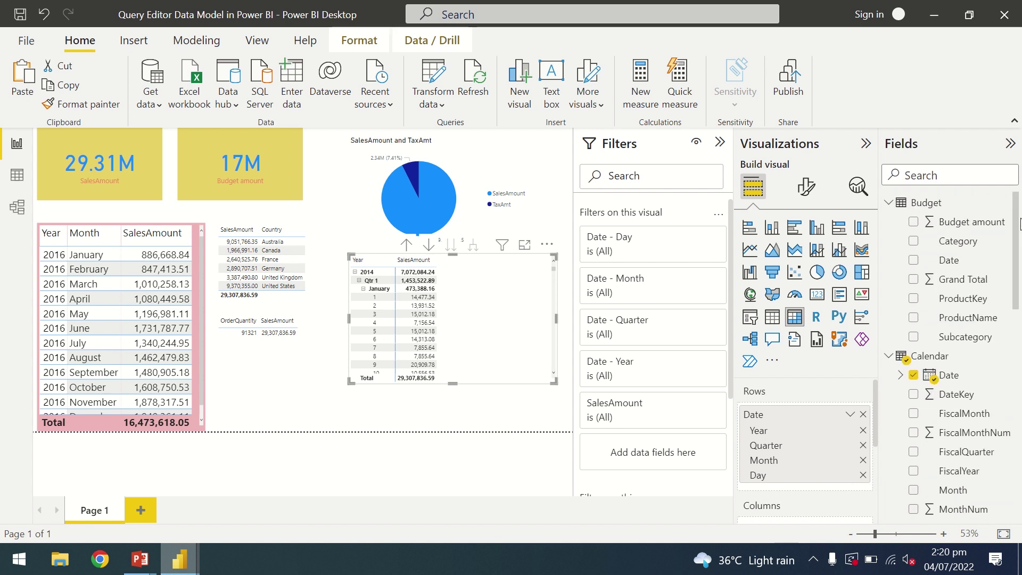